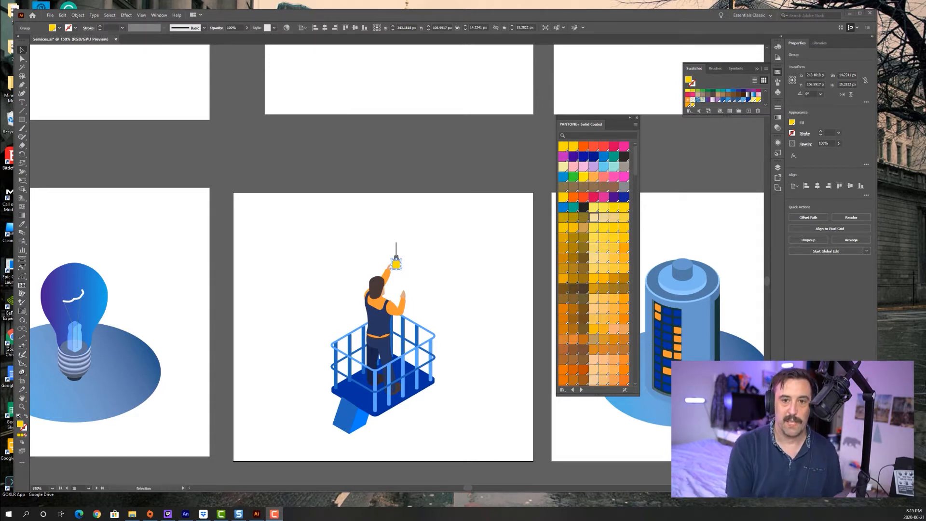
left_click(688, 110)
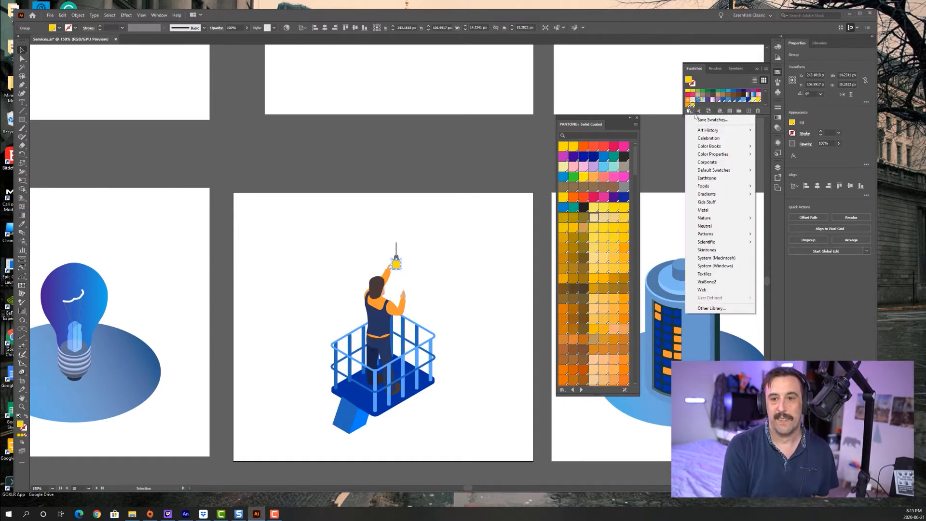
mouse_move(722, 148)
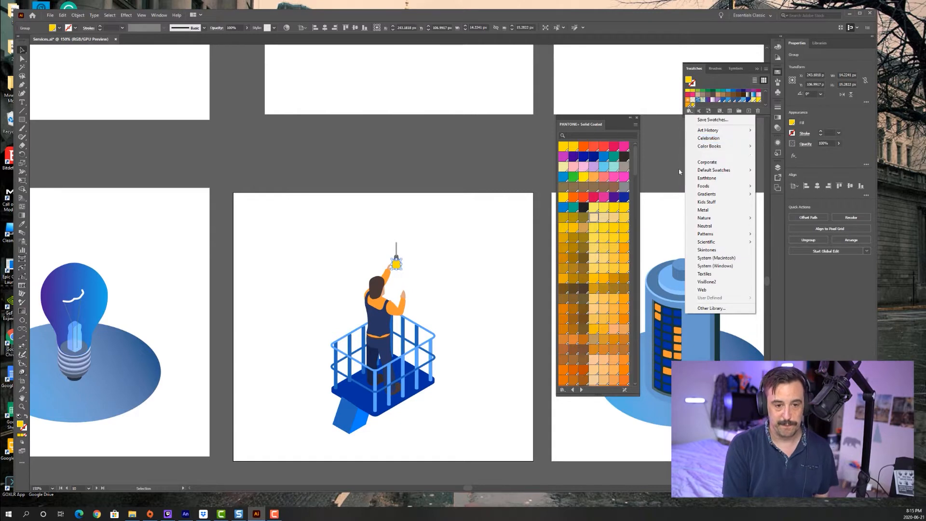
left_click(474, 253)
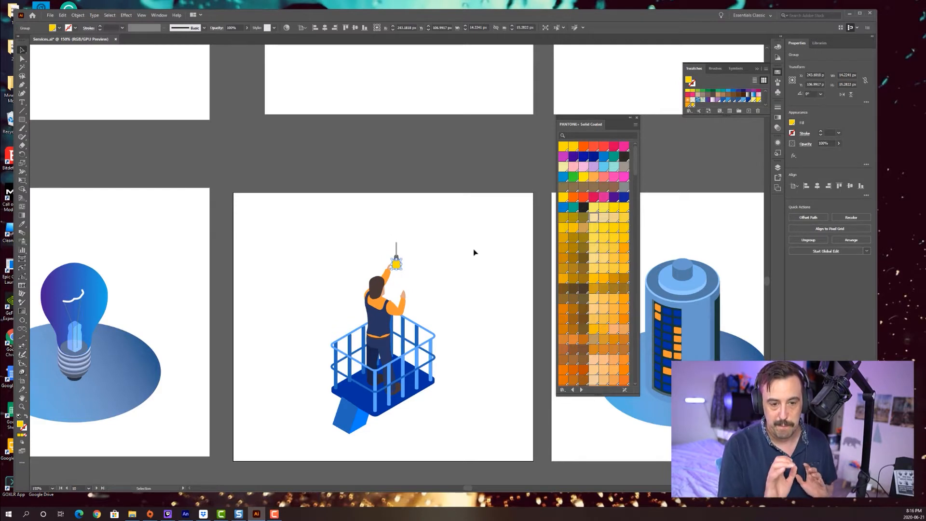
Duplicate the yellow bulb glass four times in an evenly spaced horizontal row beside the original bulb
key("a")
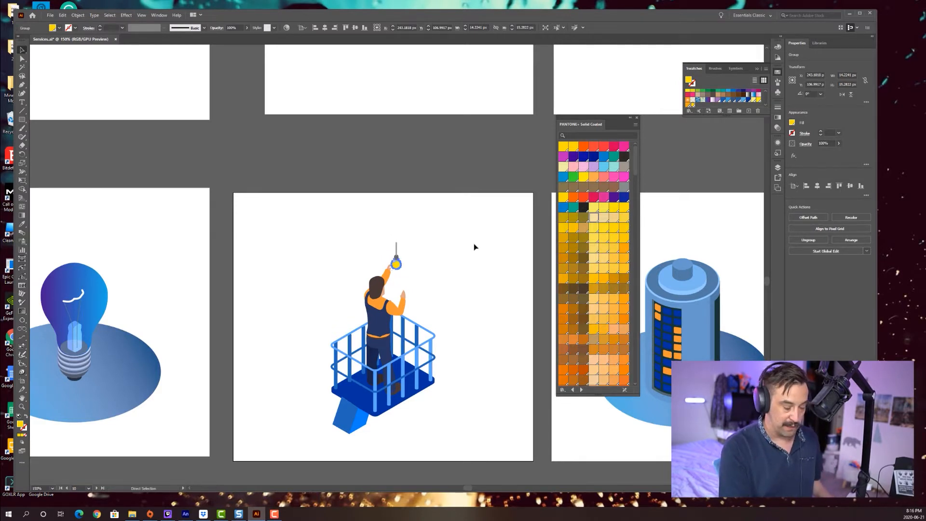
key("ctrl+equal")
key("ctrl+equal")
key("ctrl+equal")
key("ctrl+equal")
key("ctrl+equal")
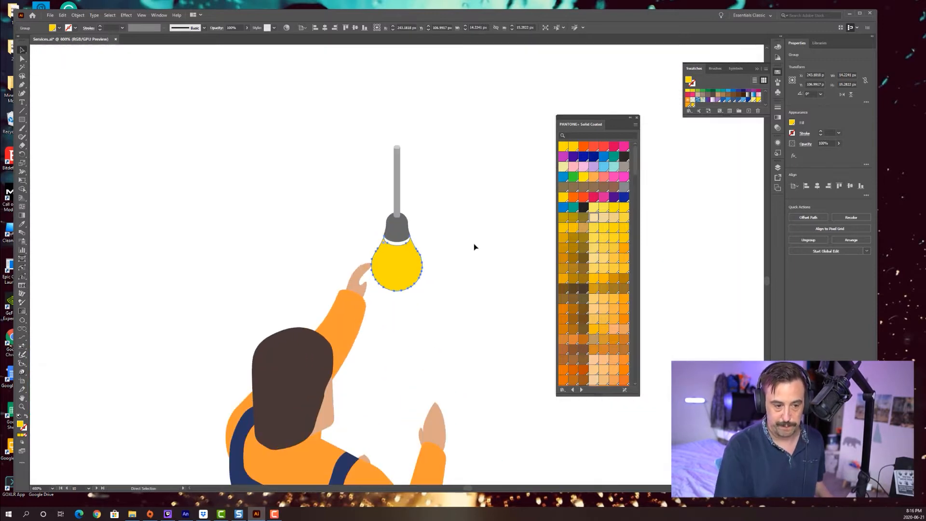
key("v")
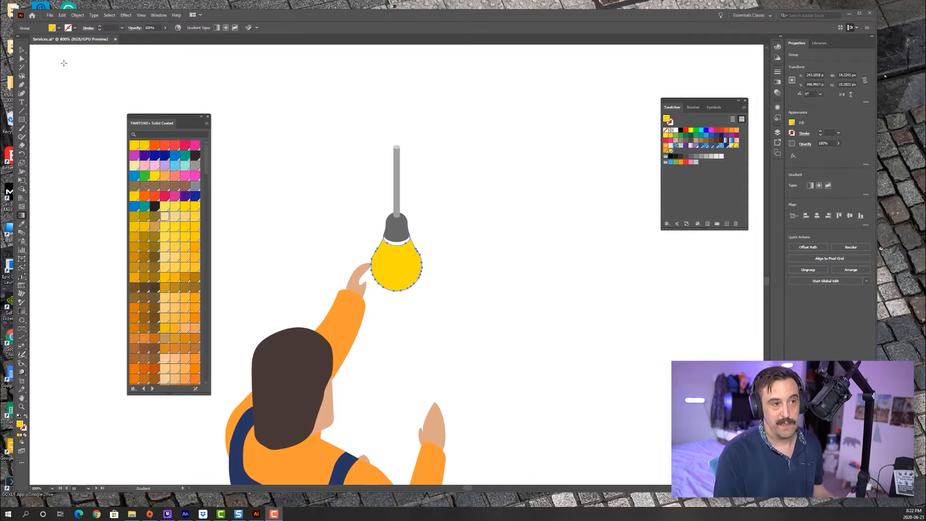
left_click(22, 58)
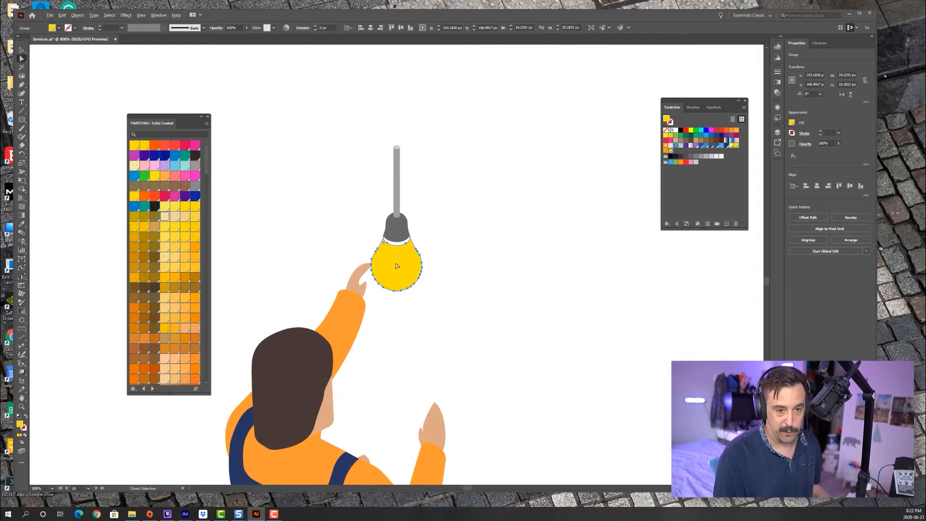
left_click_drag(397, 266, 646, 266)
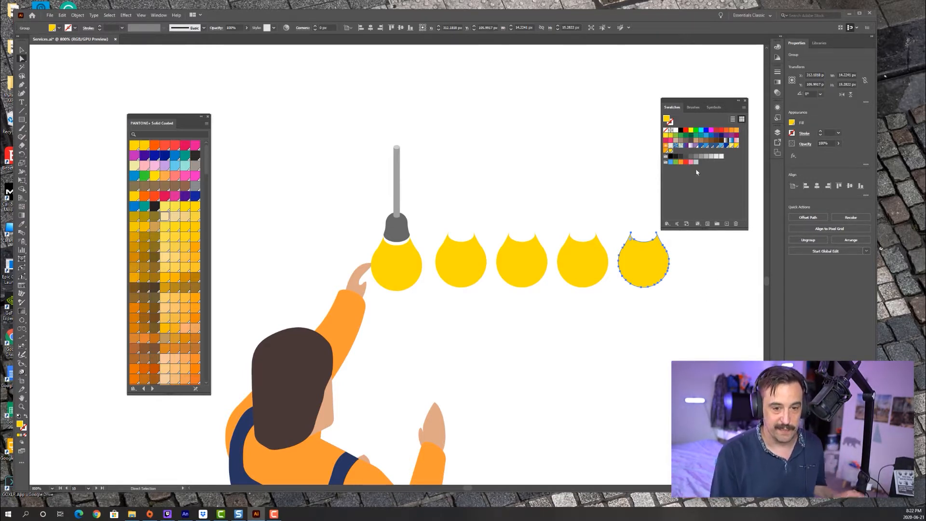
Show the gradient settings and float them above the row of bulb copies
left_click(164, 16)
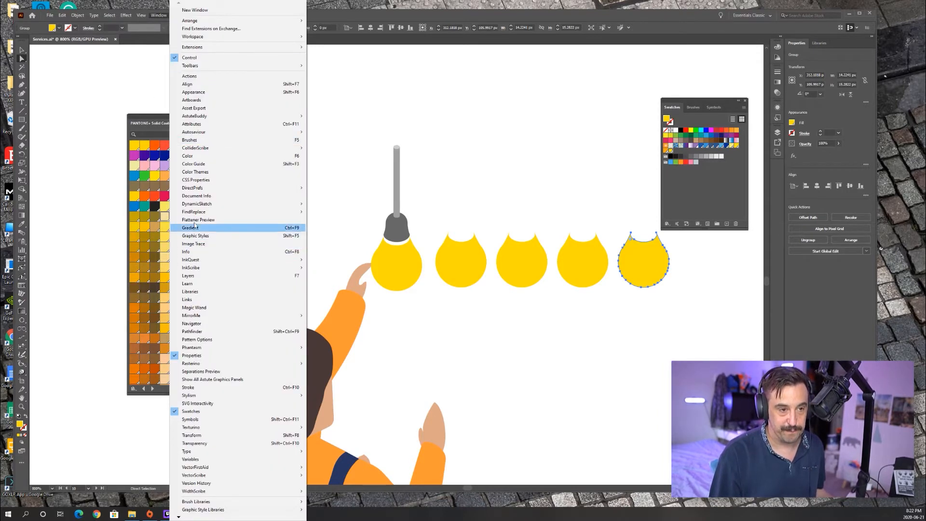
left_click(225, 227)
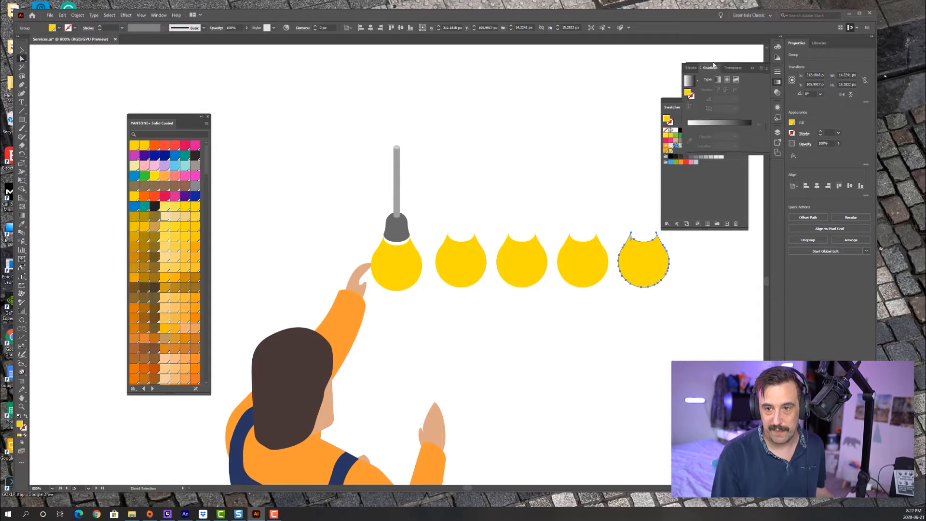
left_click_drag(756, 69, 546, 89)
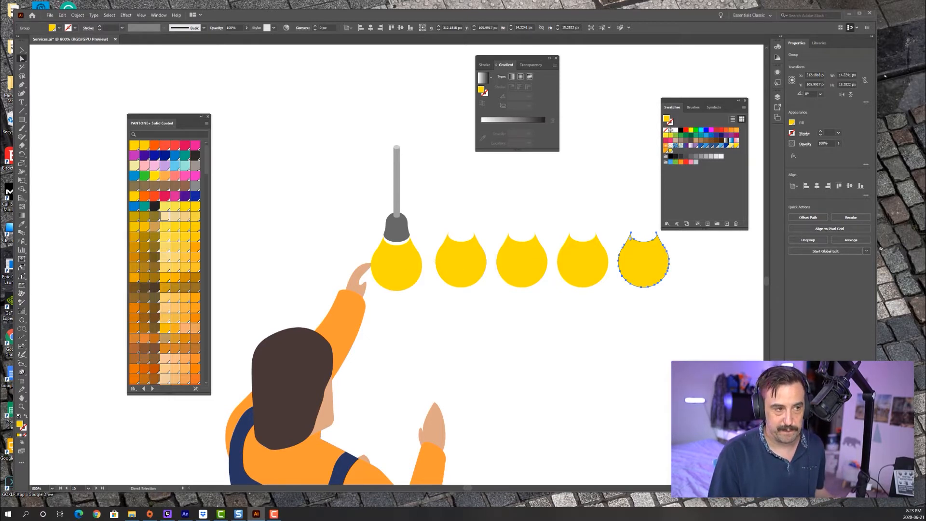
Fill the first bulb copy with a radial gradient of PANTONE 7404 C and white, reversed so that white is at the centre
left_click(22, 50)
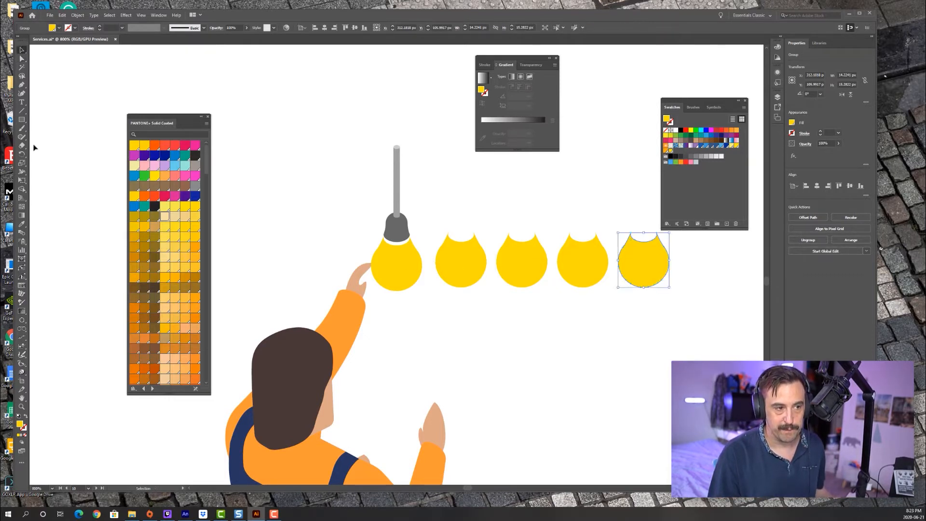
left_click(462, 268)
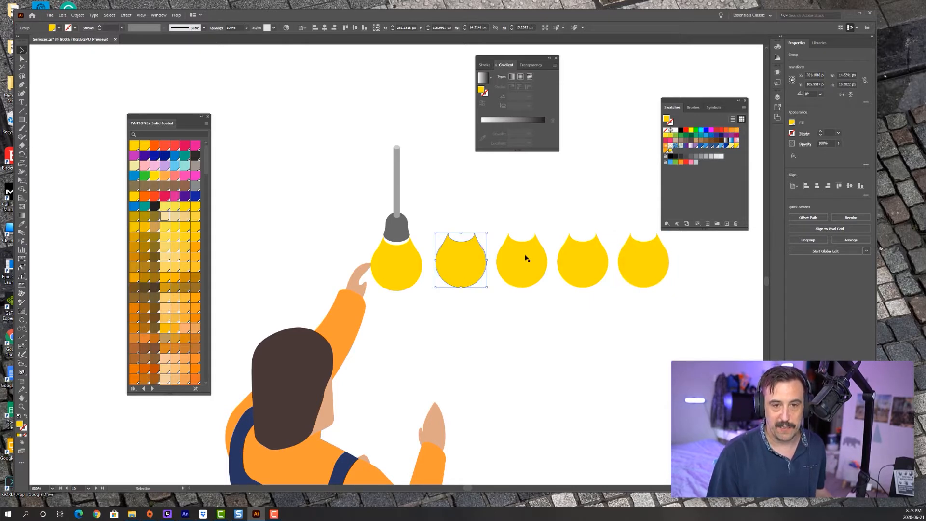
left_click(520, 77)
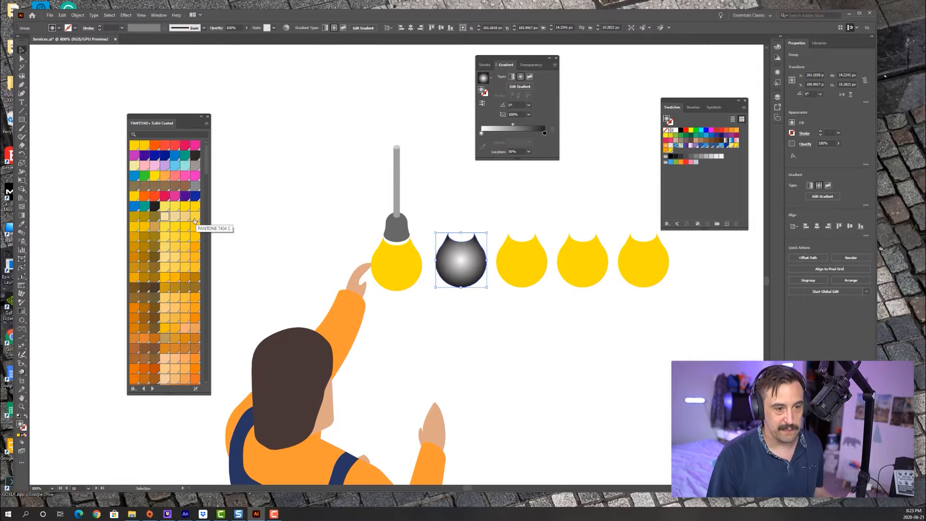
left_click_drag(195, 221, 482, 133)
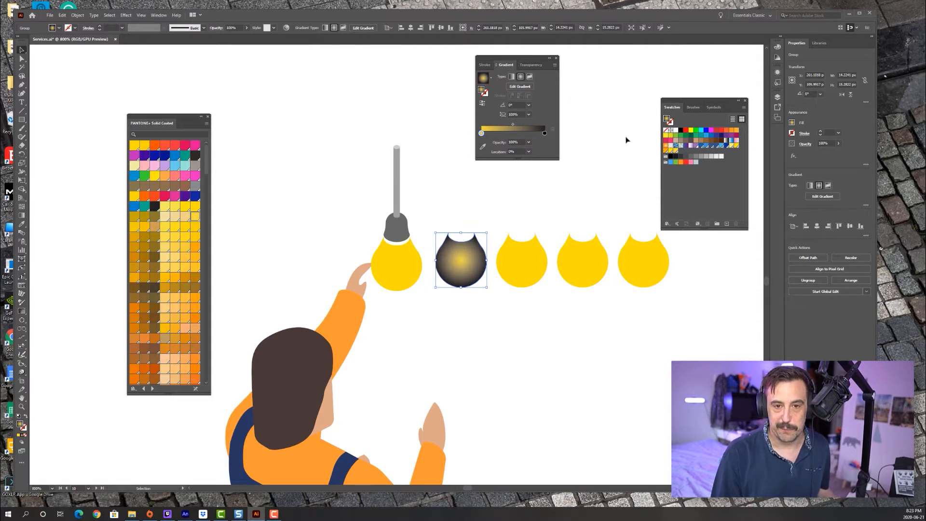
left_click_drag(676, 133, 546, 135)
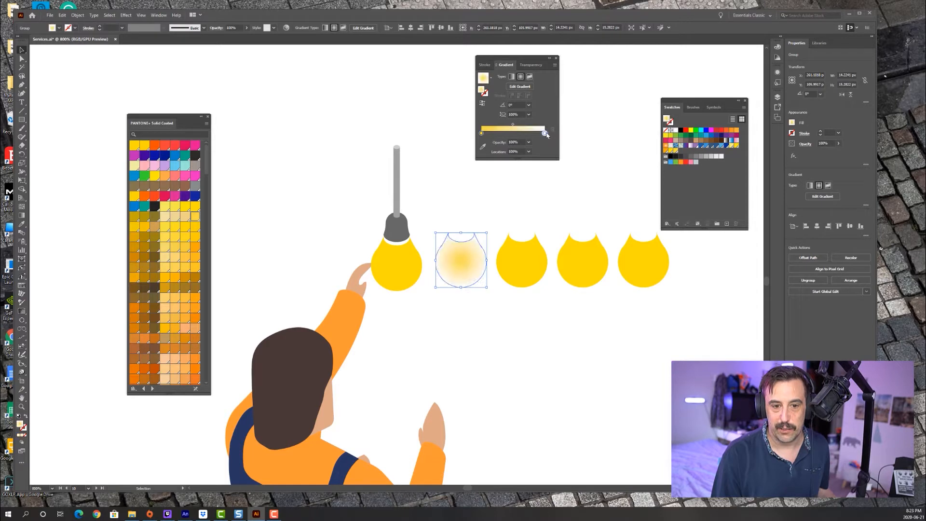
left_click(484, 104)
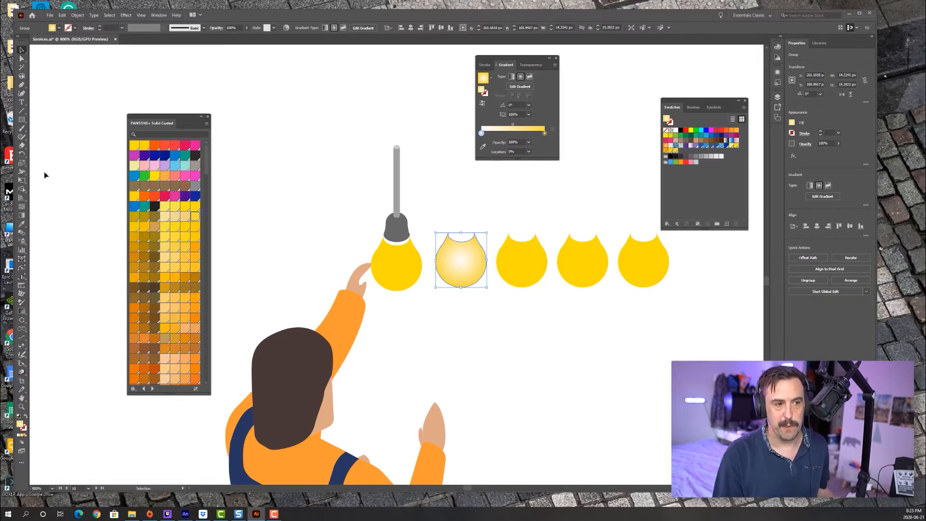
Redraw the first copy's radial gradient with the Gradient tool as a small white highlight in the bulb's upper-left part
left_click(21, 215)
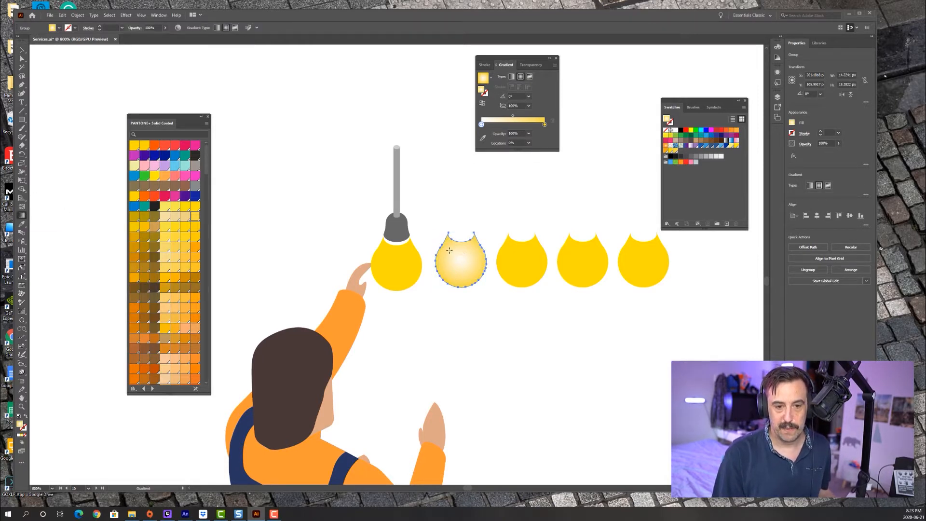
left_click_drag(448, 247, 458, 261)
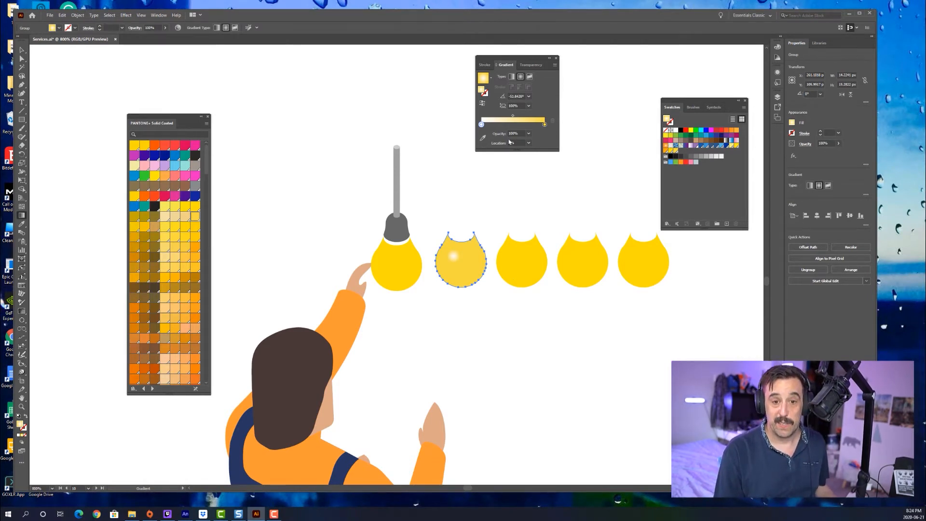
left_click(23, 50)
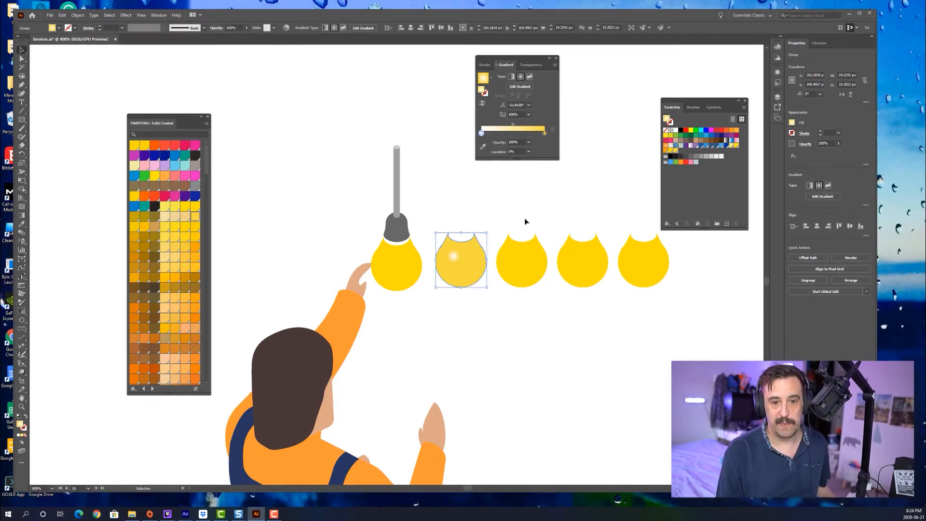
Copy the first copy's gradient to the second bulb copy with the Eyedropper and redraw it as a slightly larger upper-left highlight
left_click(528, 261)
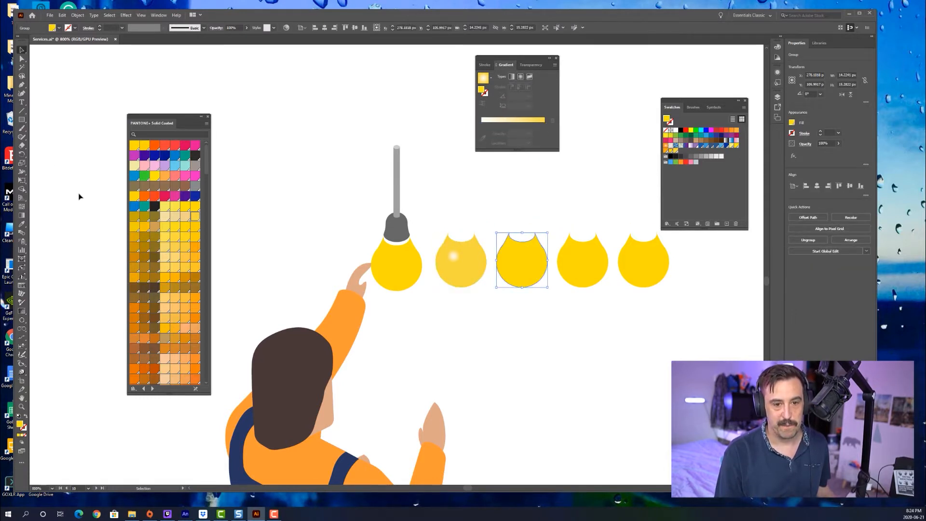
left_click(22, 225)
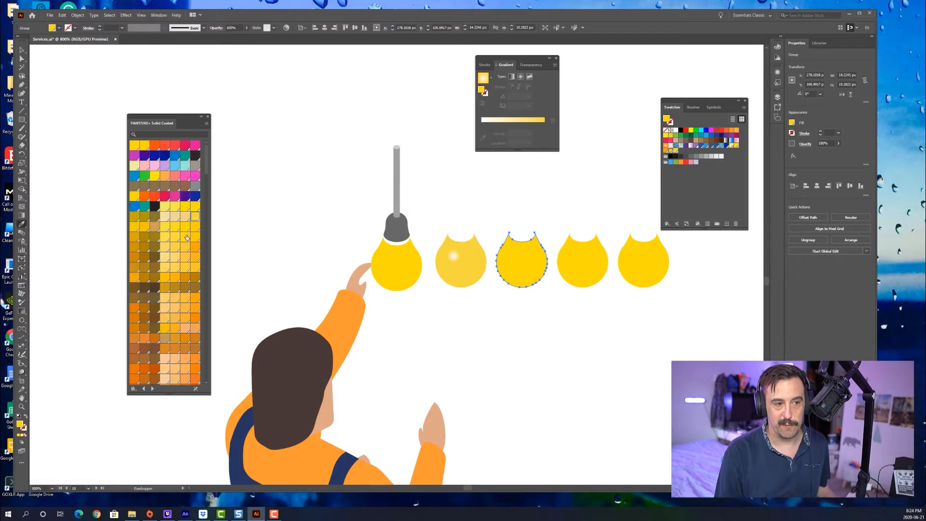
left_click(474, 263)
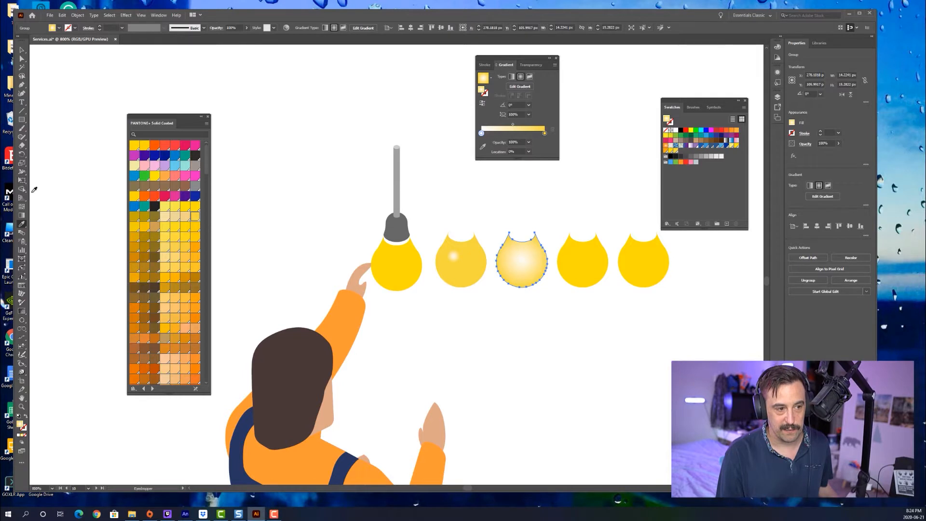
left_click(24, 217)
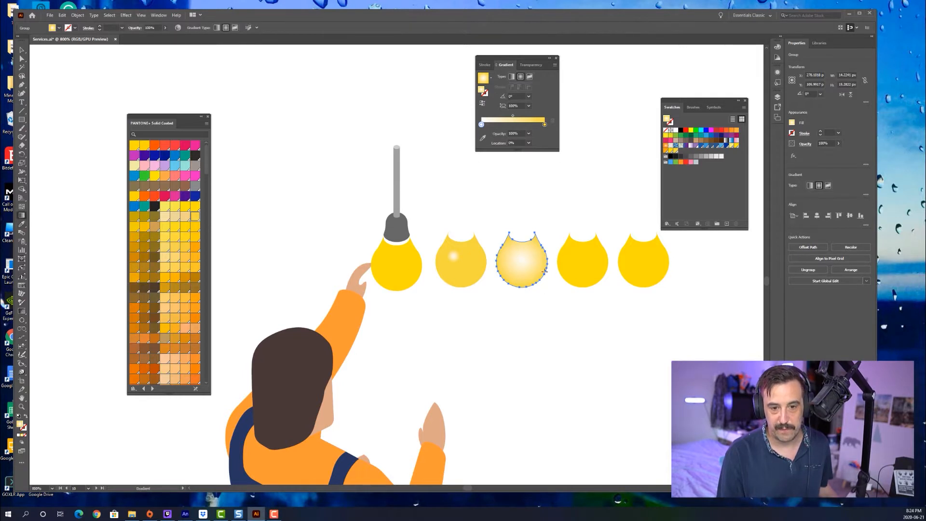
left_click_drag(510, 252, 516, 262)
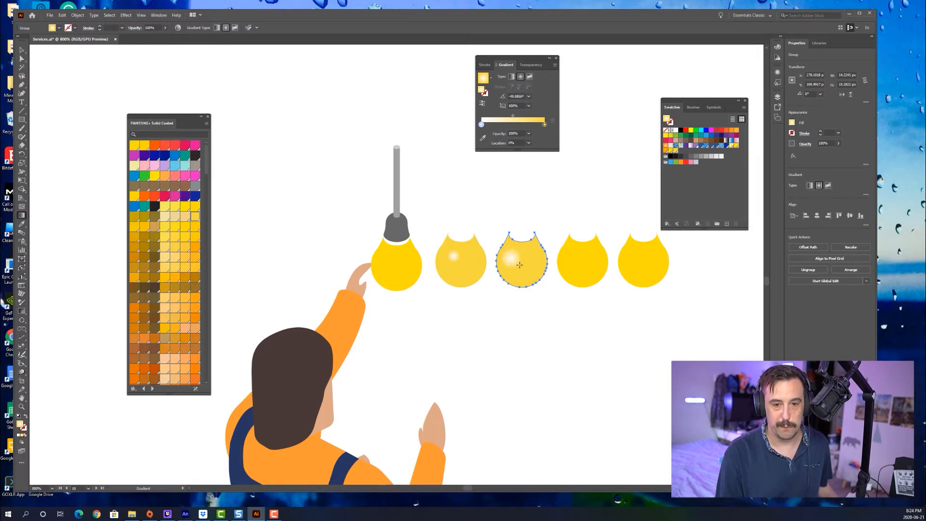
left_click_drag(520, 265, 519, 266)
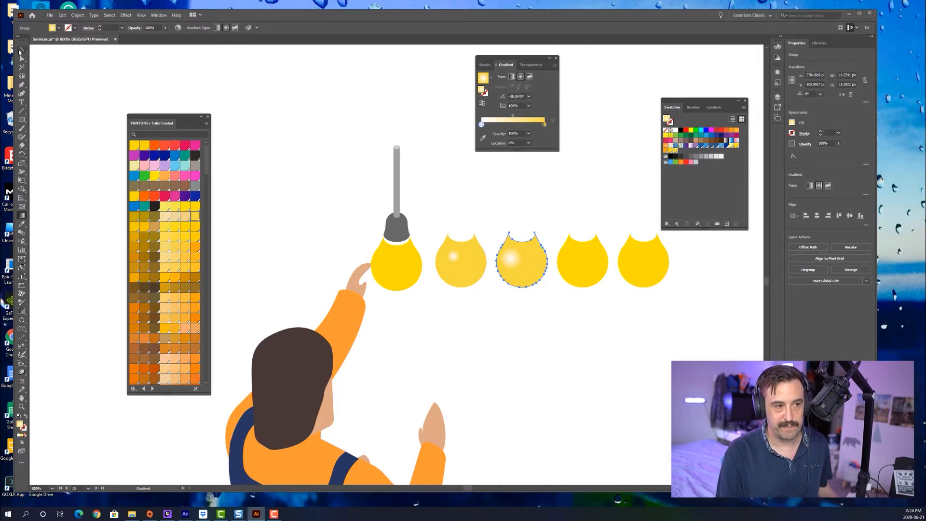
Delete the two remaining plain yellow bulb copies at the end of the row
left_click(22, 59)
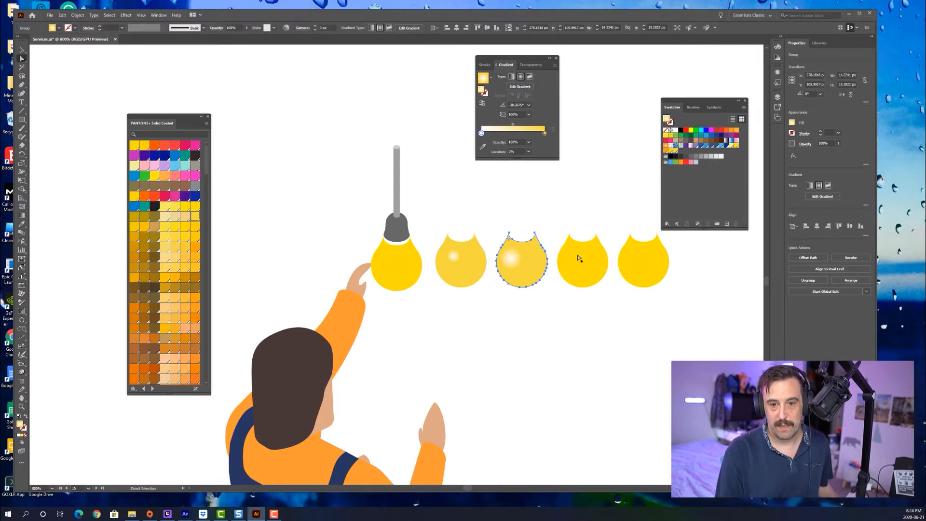
left_click(22, 50)
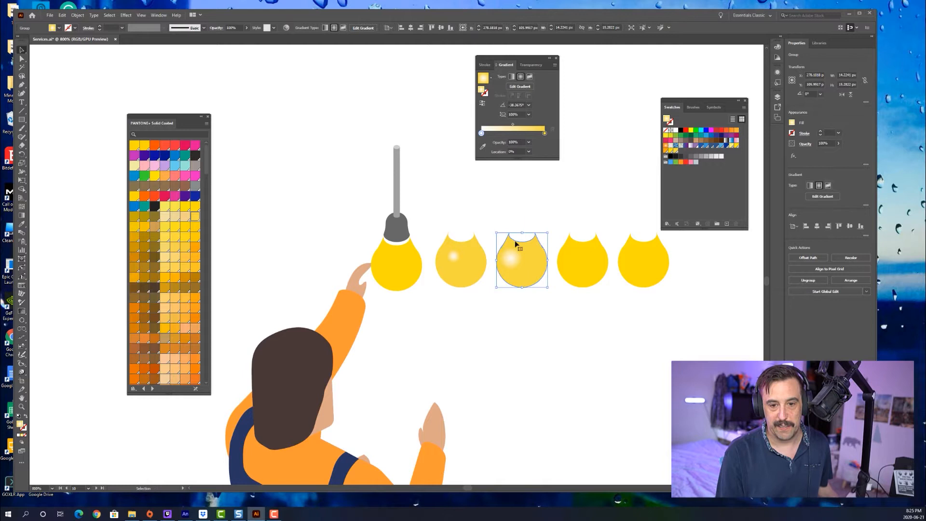
left_click(576, 264)
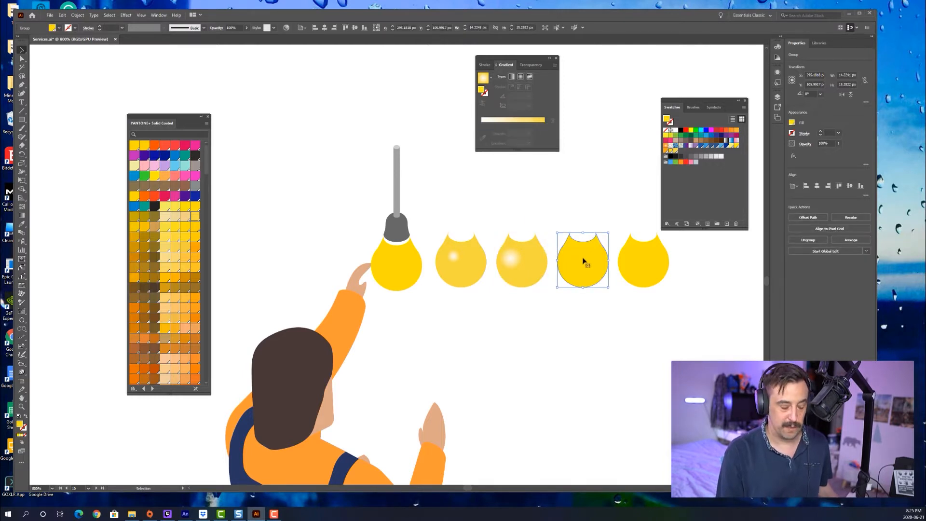
key("Delete")
left_click(641, 269)
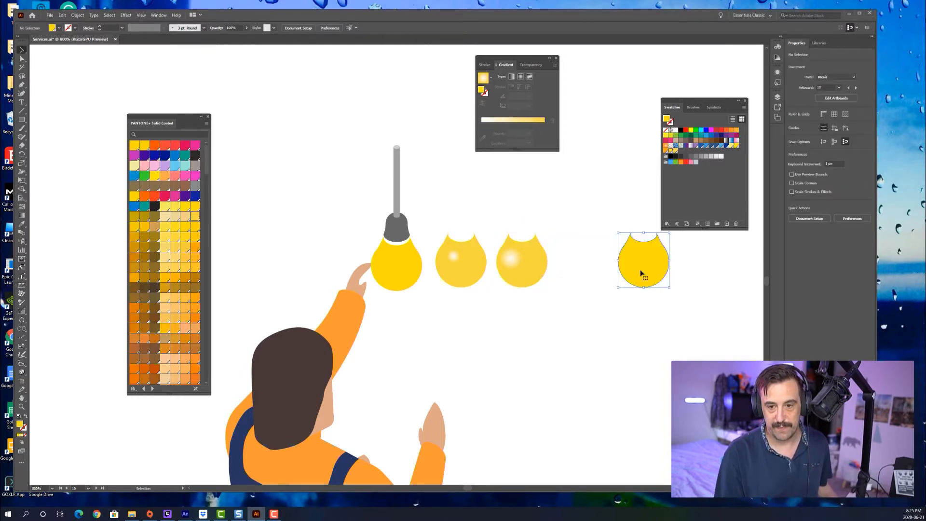
key("backslash")
key("Delete")
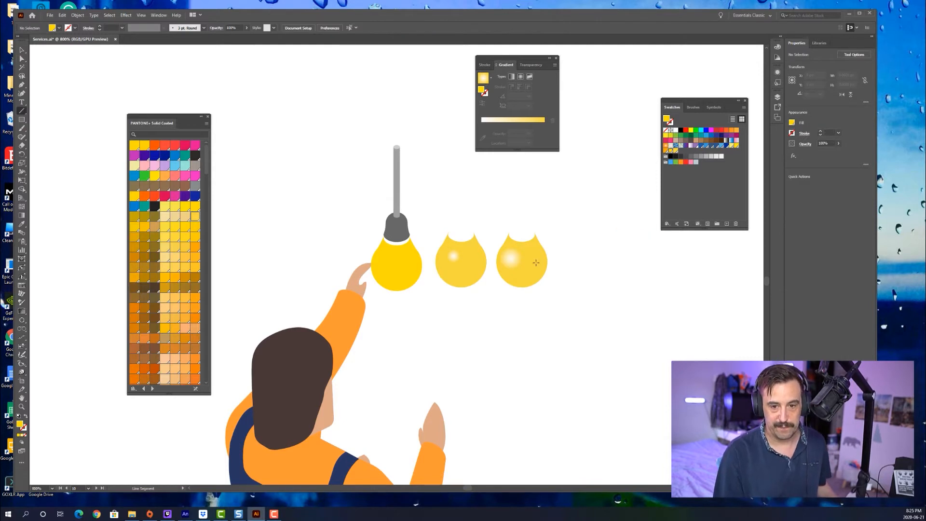
Duplicate the second gradient bulb to its right and move the new copy's gradient midpoint to about 65%
key("v")
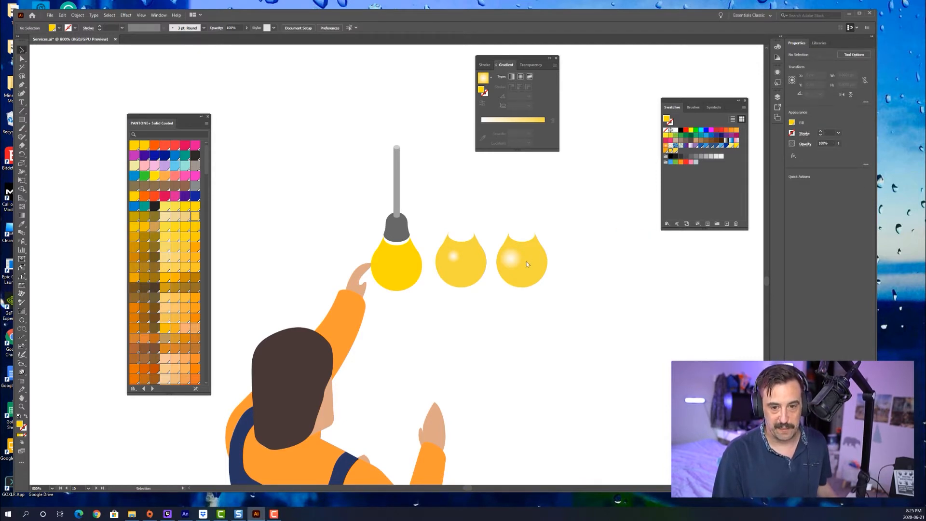
left_click(525, 264)
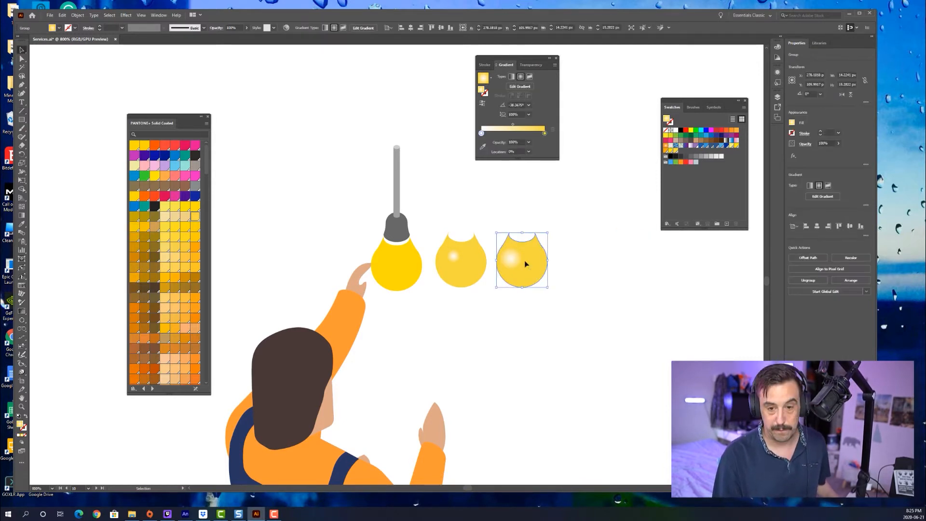
left_click_drag(526, 264, 591, 264, "alt")
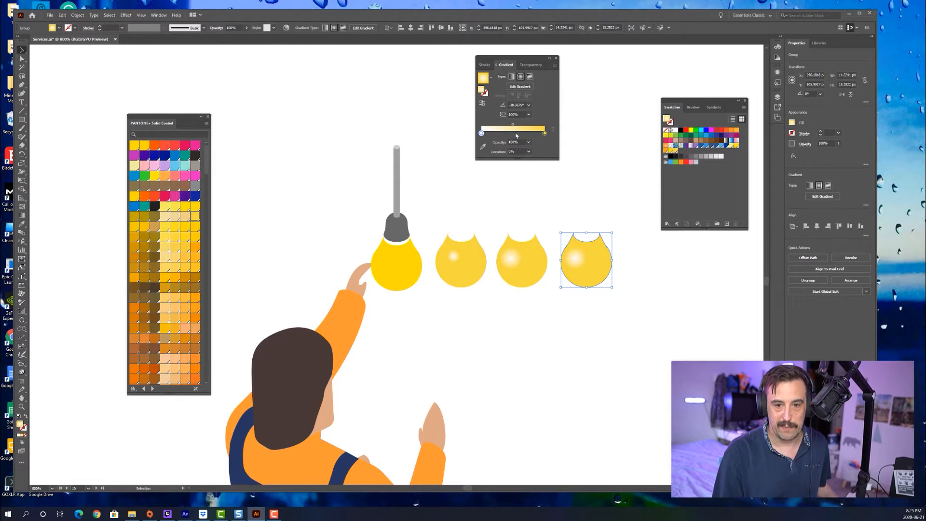
left_click_drag(513, 126, 523, 126)
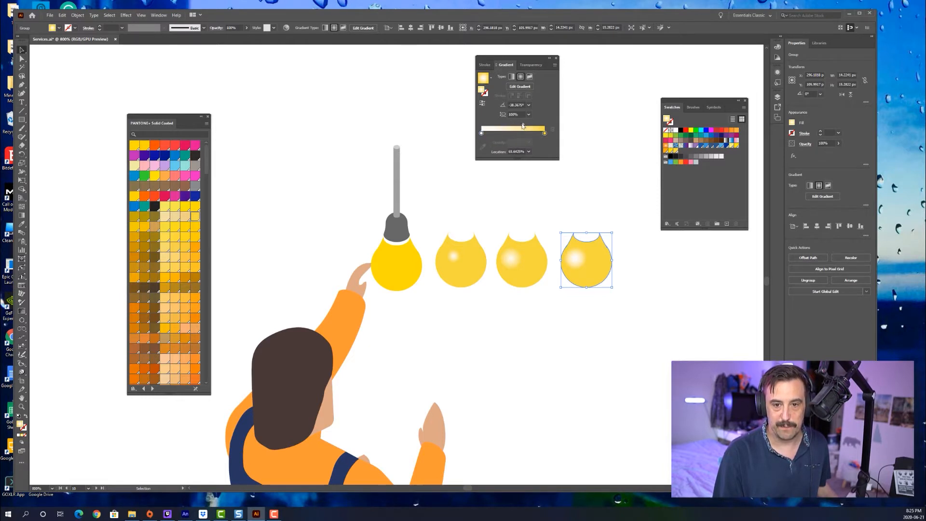
Redraw the third bulb copy's radial gradient with the Gradient tool as a larger white highlight in its upper-left part
left_click(21, 216)
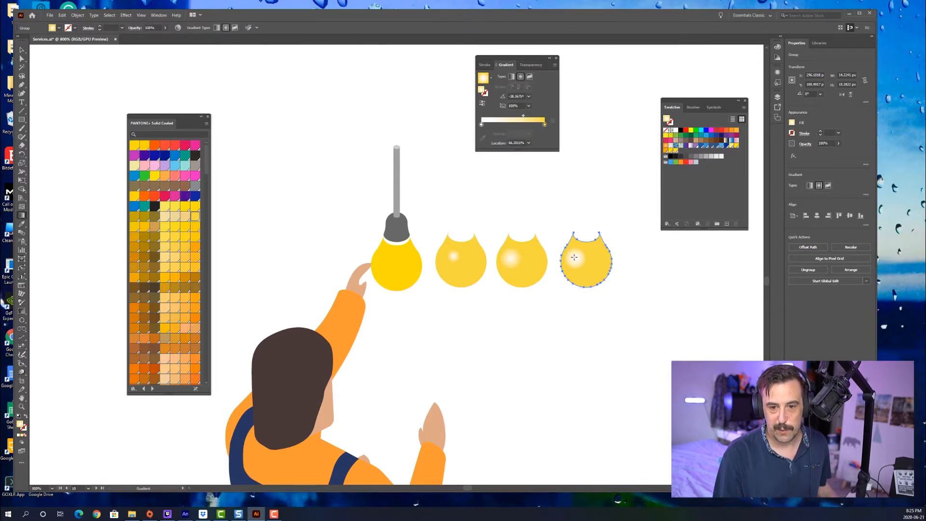
left_click_drag(575, 258, 581, 265)
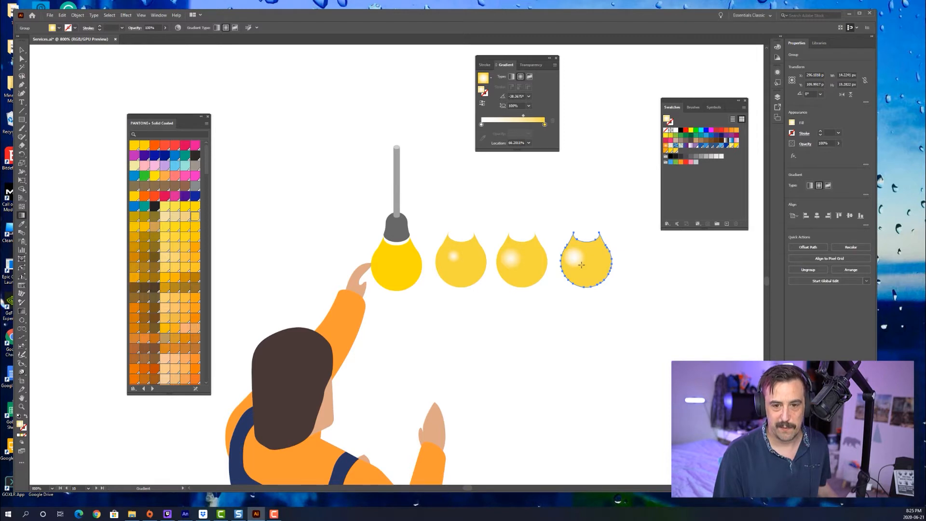
left_click_drag(576, 258, 585, 269)
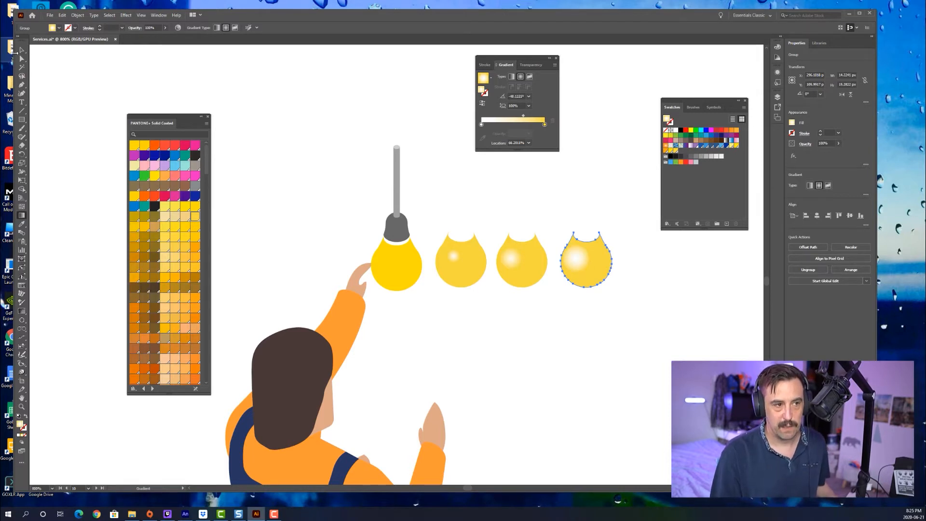
Duplicate the third gradient bulb to its right and redraw the new copy's radial gradient as an even larger white highlight
left_click(21, 50)
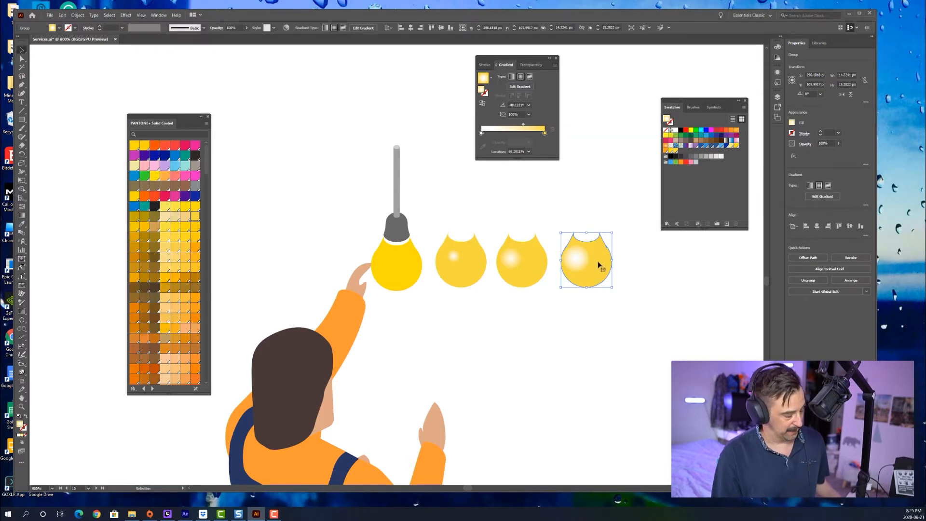
left_click_drag(597, 262, 661, 256)
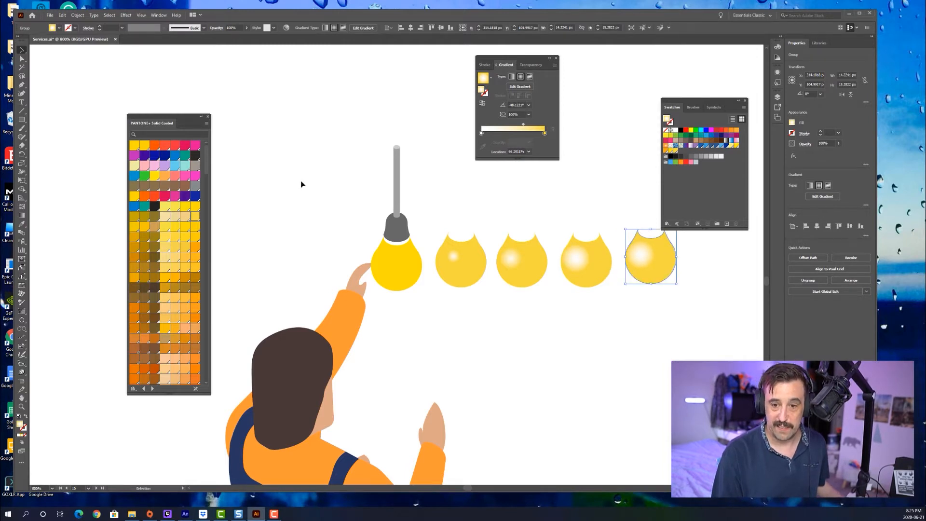
left_click(21, 215)
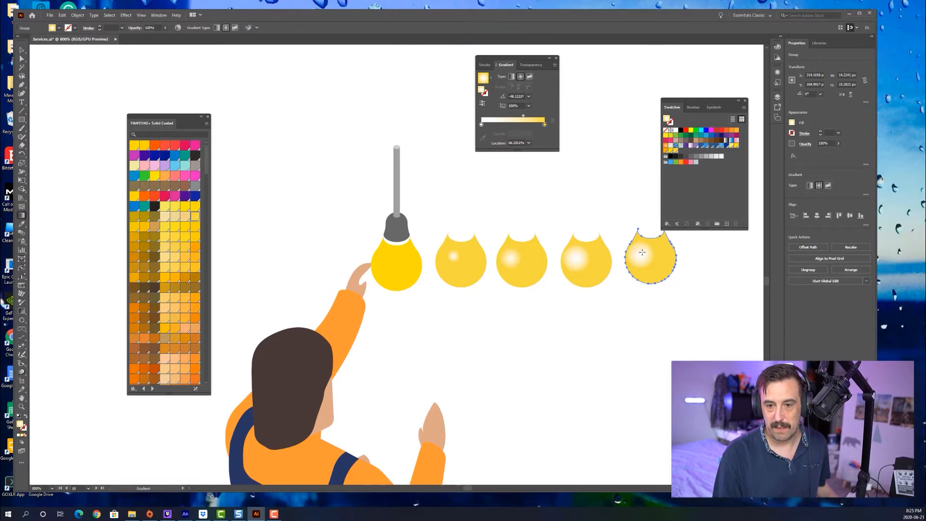
left_click_drag(642, 252, 655, 272)
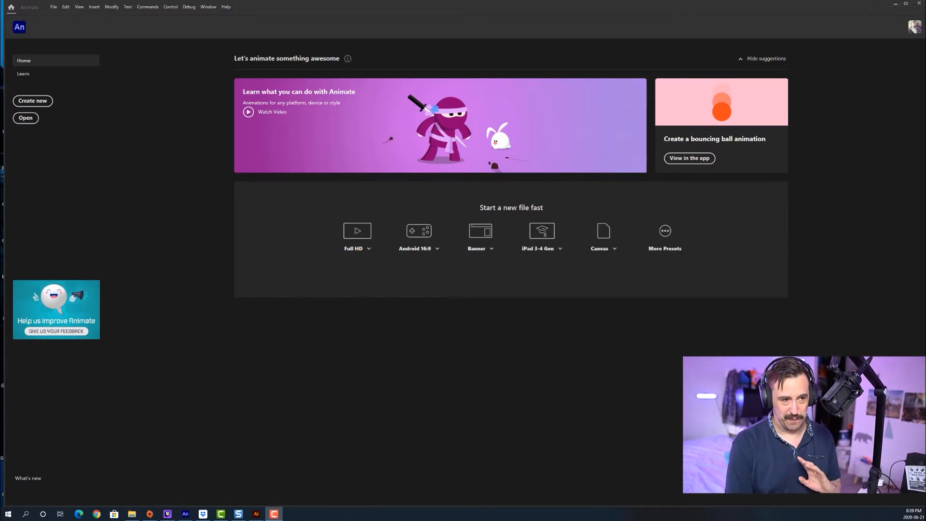
Create a new 500 x 500 ActionScript 3.0 document at 30 fps in Animate and enlarge the timeline area
left_click(33, 101)
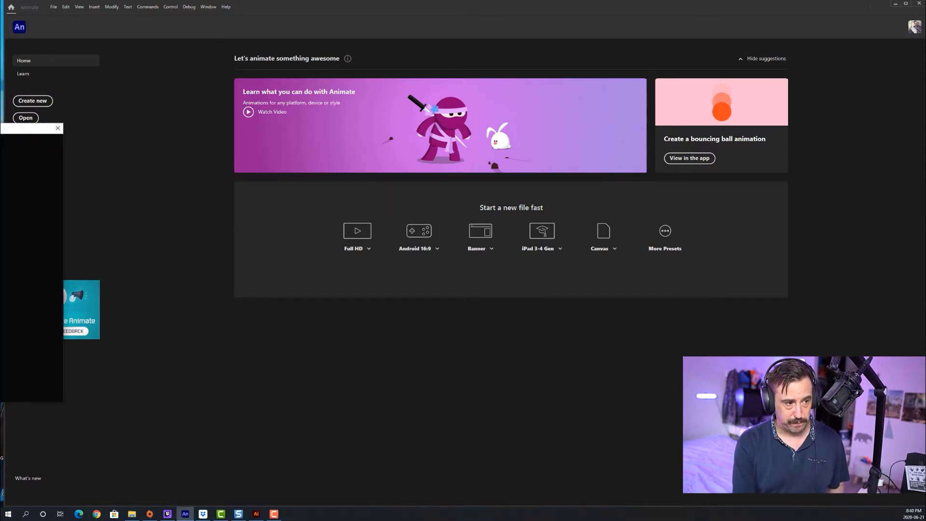
left_click_drag(242, 95, 529, 117)
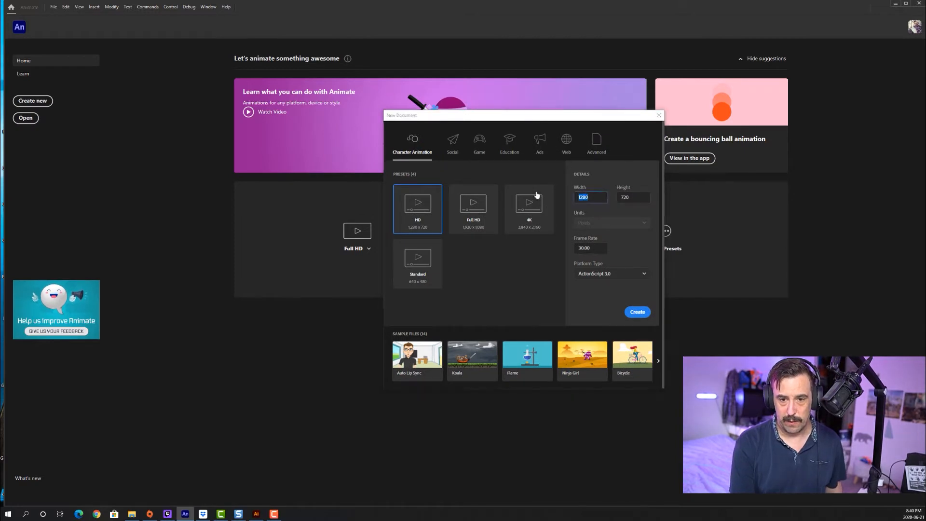
type("500")
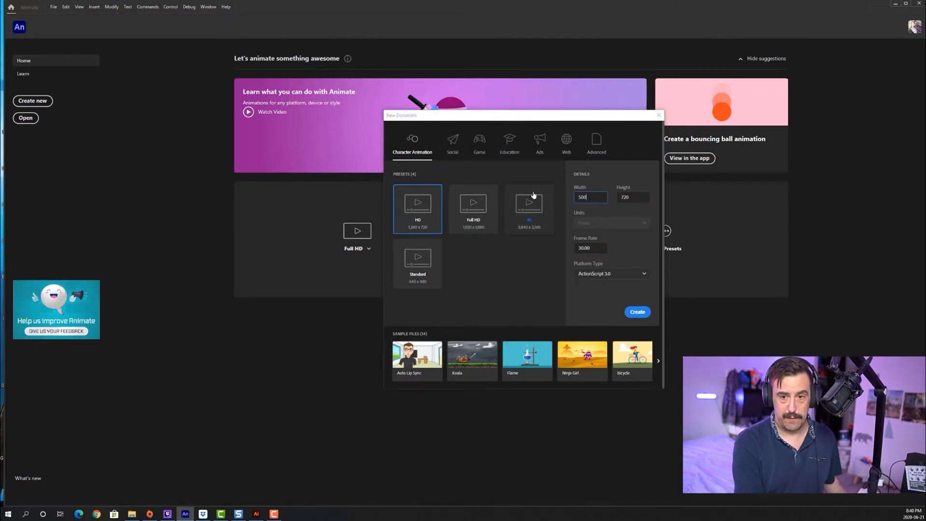
key("Tab")
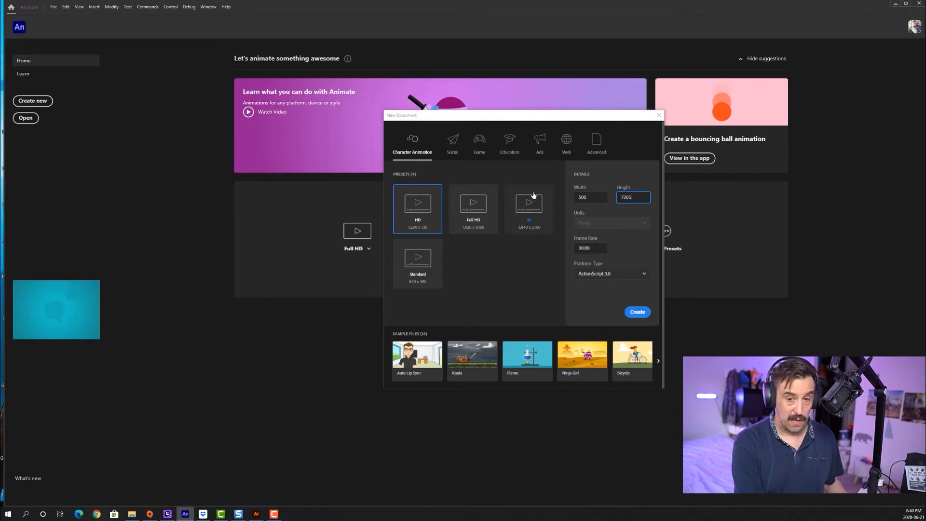
type("81")
key("BackSpace")
key("BackSpace")
type("500")
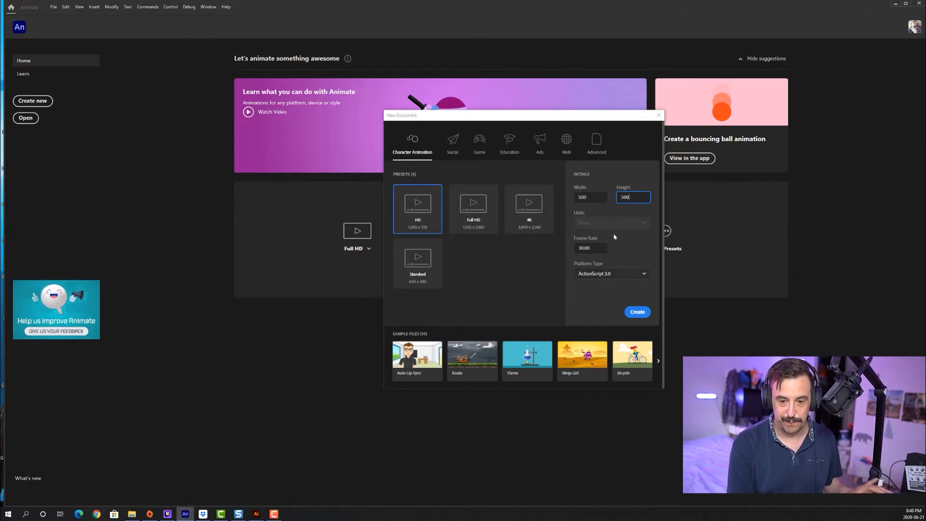
left_click(634, 313)
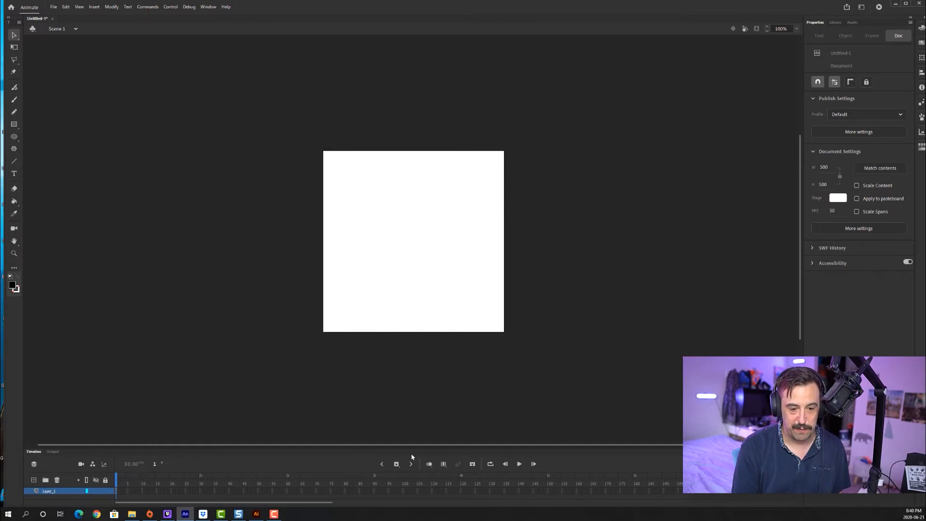
left_click_drag(420, 443, 422, 350)
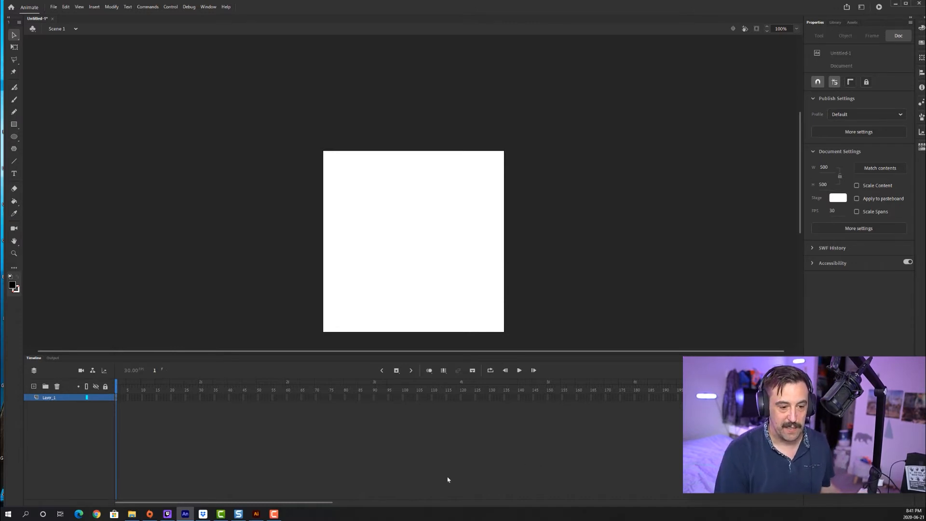
Switch to Illustrator and move the four gradient bulb copies together away from the worker illustration
mouse_move(258, 515)
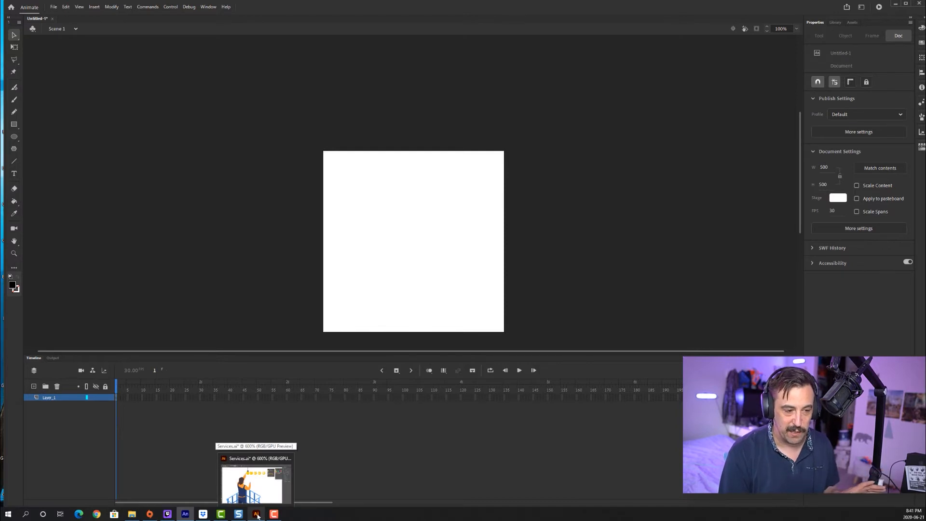
left_click(258, 515)
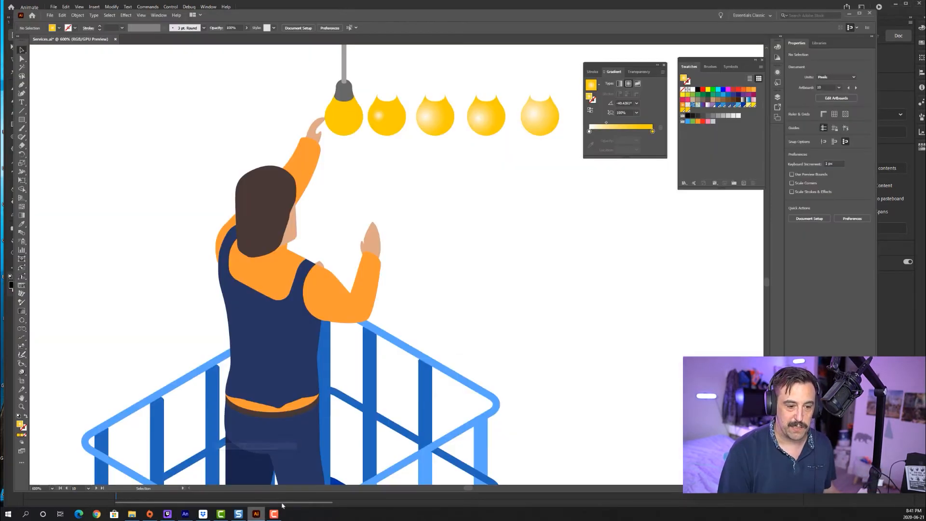
key("ctrl+minus")
key("ctrl+minus")
key("ctrl+minus")
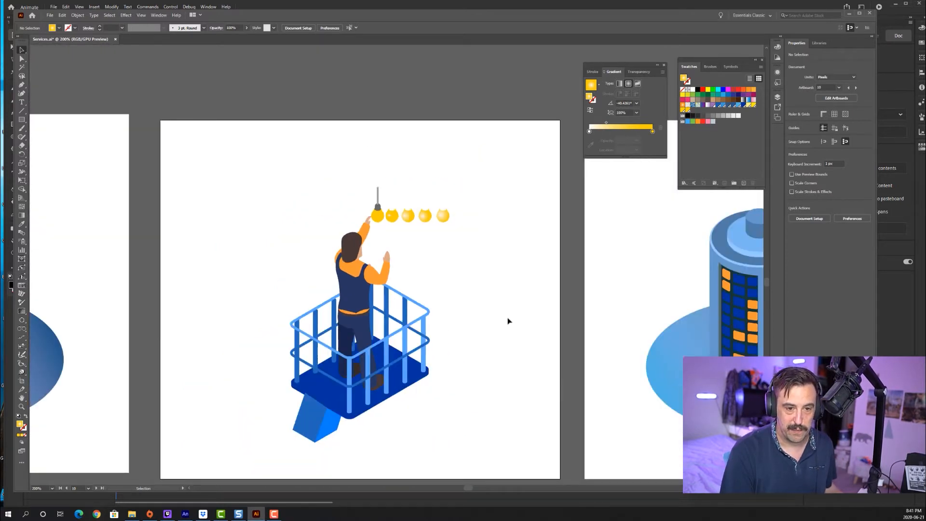
left_click_drag(390, 202, 495, 209)
left_click(482, 278)
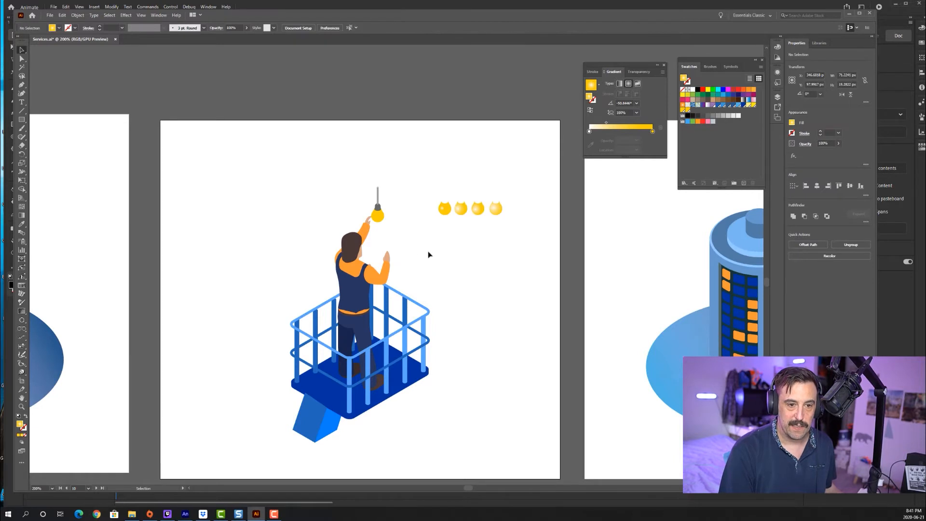
Copy the worker, lift platform and hanging bulb, and paste them into the Animate document using the AI file importer preferences
left_click_drag(272, 182, 426, 419)
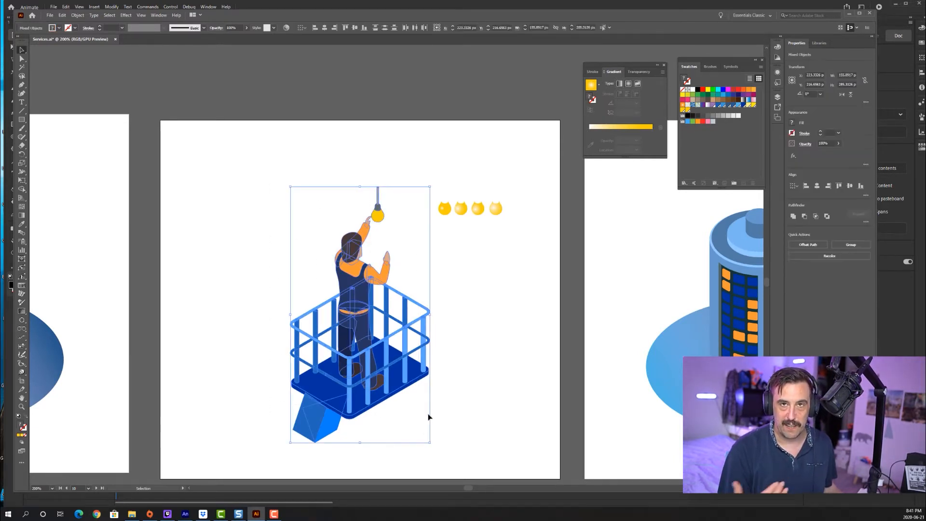
key("a")
key("v")
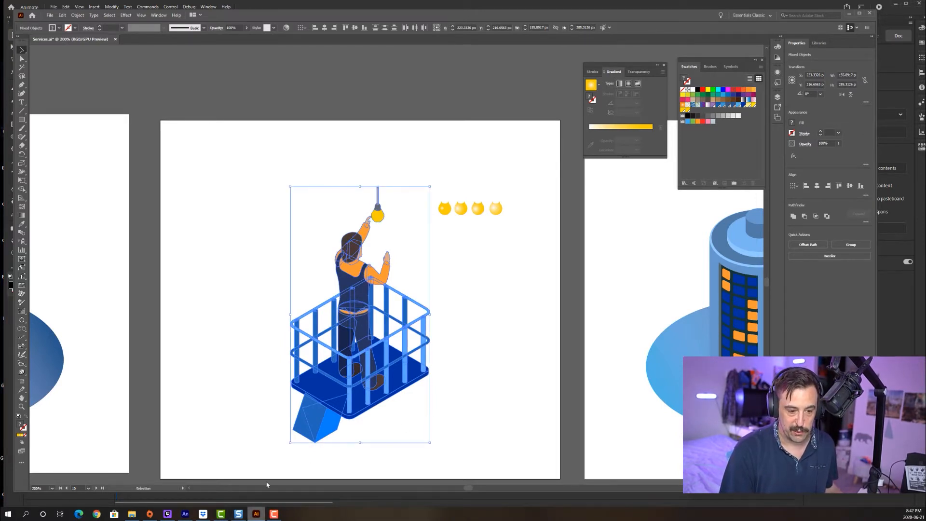
left_click(185, 514)
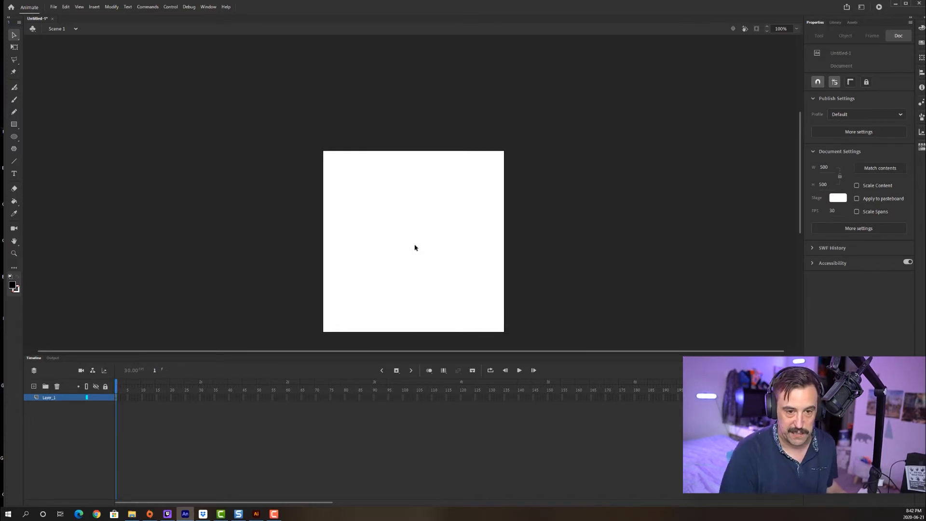
key("ctrl+v")
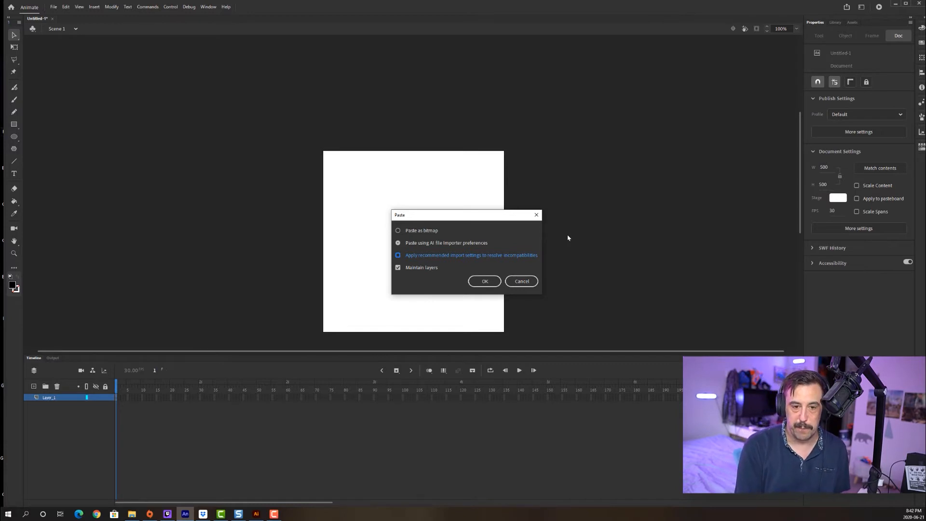
left_click_drag(488, 219, 471, 202)
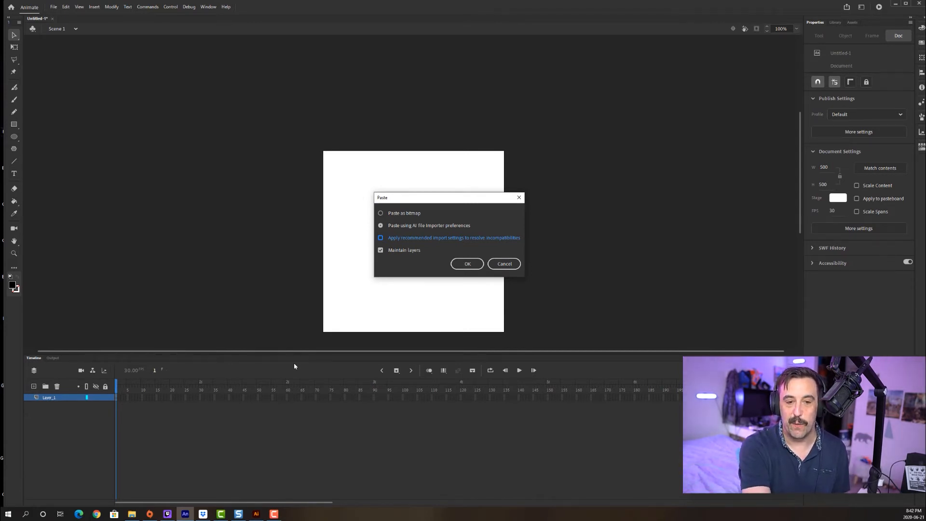
left_click(467, 264)
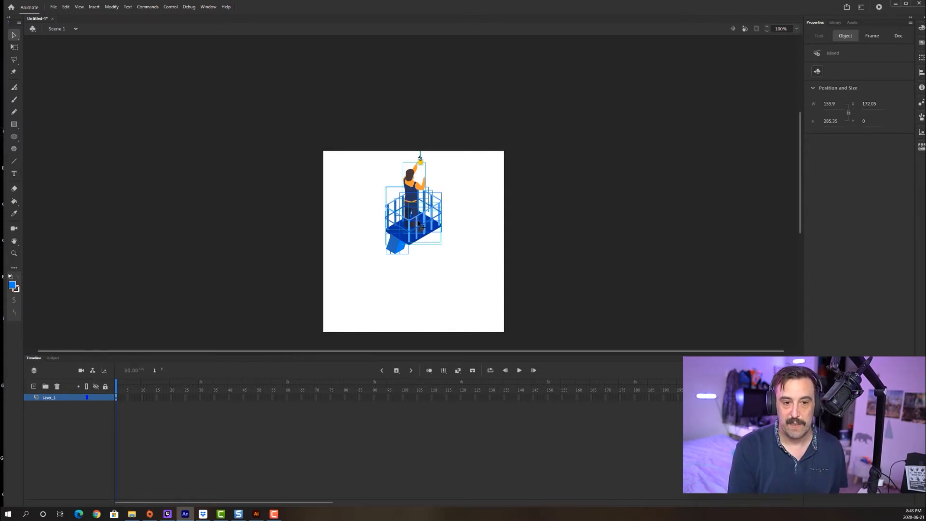
Move the pasted artwork straight down on the stage to Y 97 and deselect it
left_click_drag(416, 222, 417, 258)
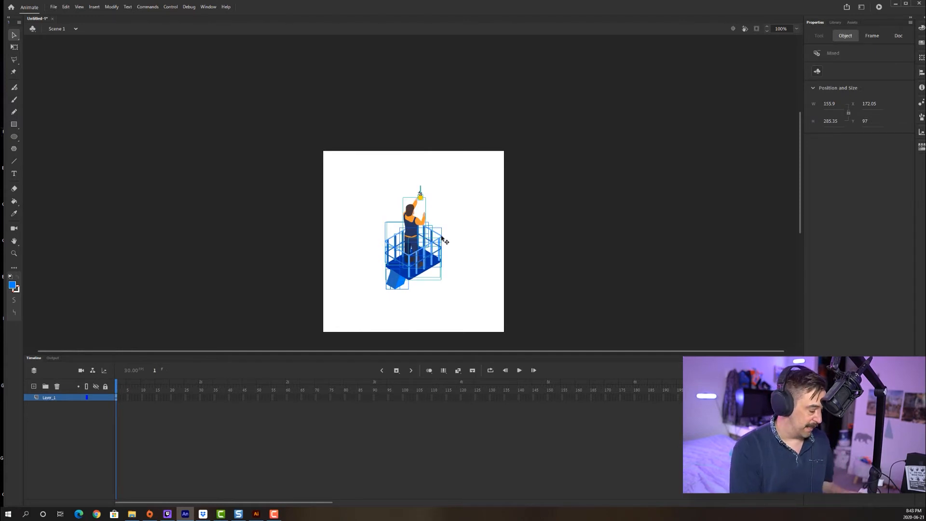
key("ctrl+equal")
key("ctrl+equal")
key("ctrl+minus")
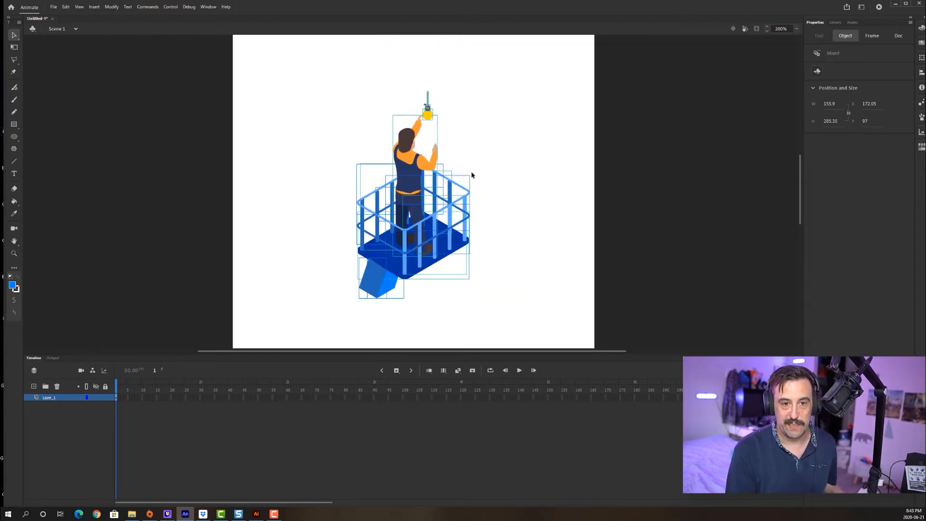
left_click(512, 175)
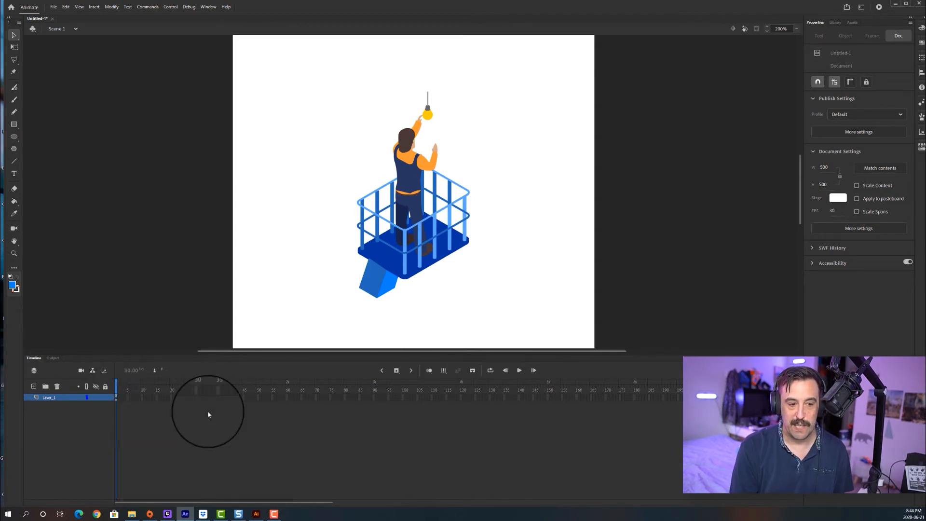
Insert a keyframe at frame 30 of Layer_1, keeping the illustration on it
left_click(201, 397)
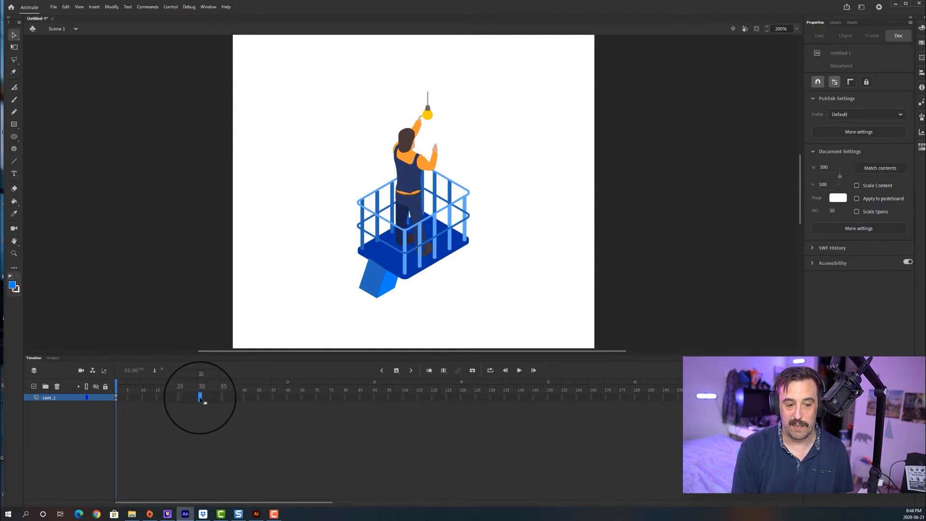
right_click(200, 398)
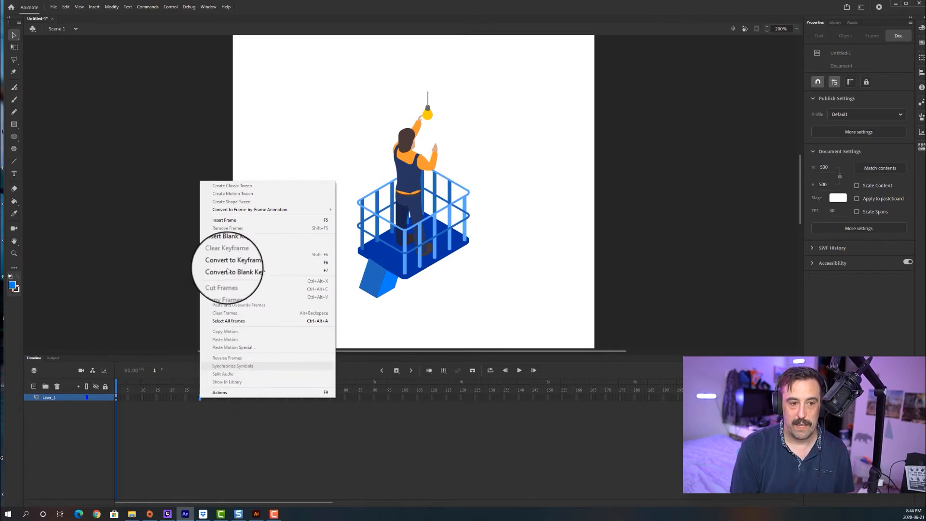
left_click(234, 240)
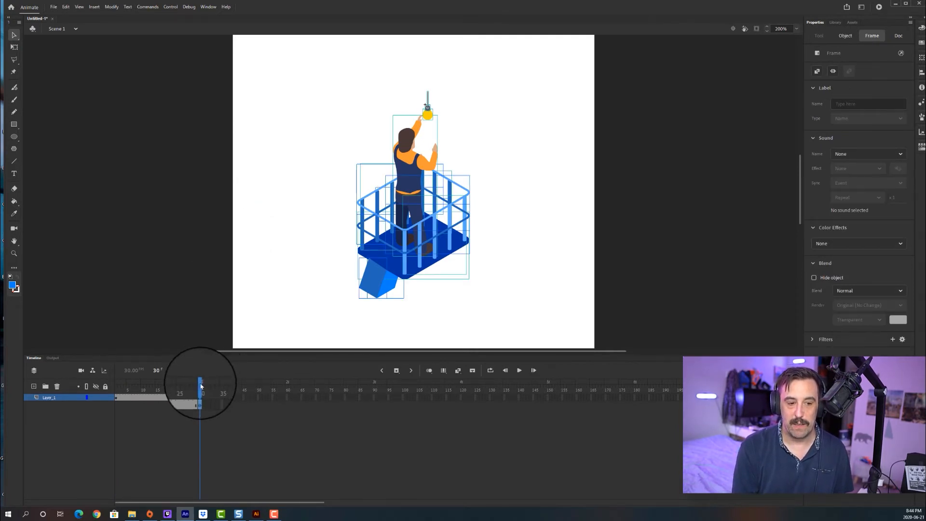
mouse_move(201, 387)
left_mouse_down()
mouse_move(115, 383)
mouse_move(230, 406)
mouse_move(198, 382)
mouse_move(216, 384)
left_mouse_up()
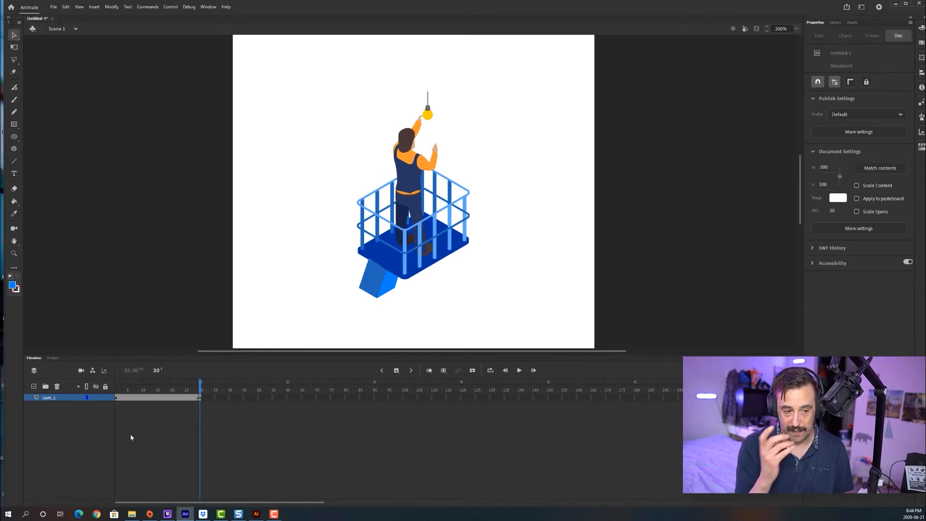
Copy the first gradient bulb from Illustrator and paste it into the Animate document using the AI file importer preferences
left_click(257, 514)
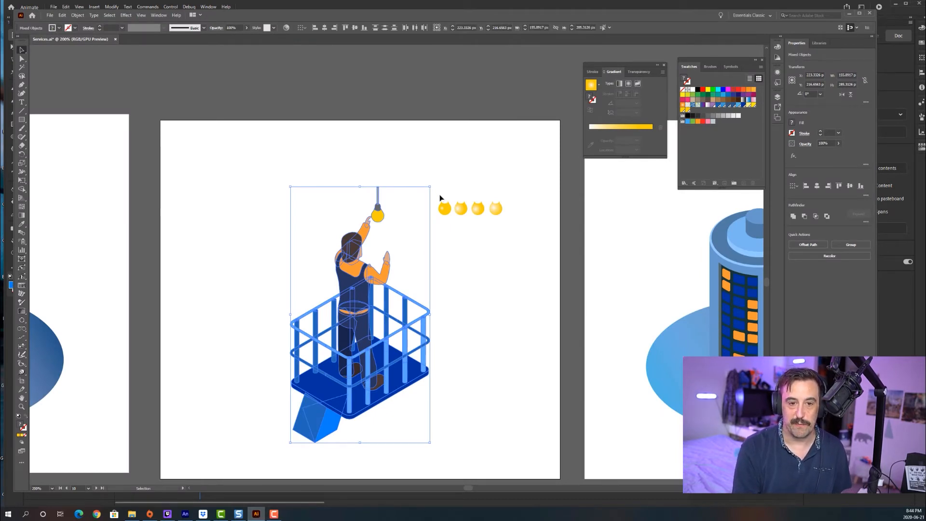
left_click(447, 213)
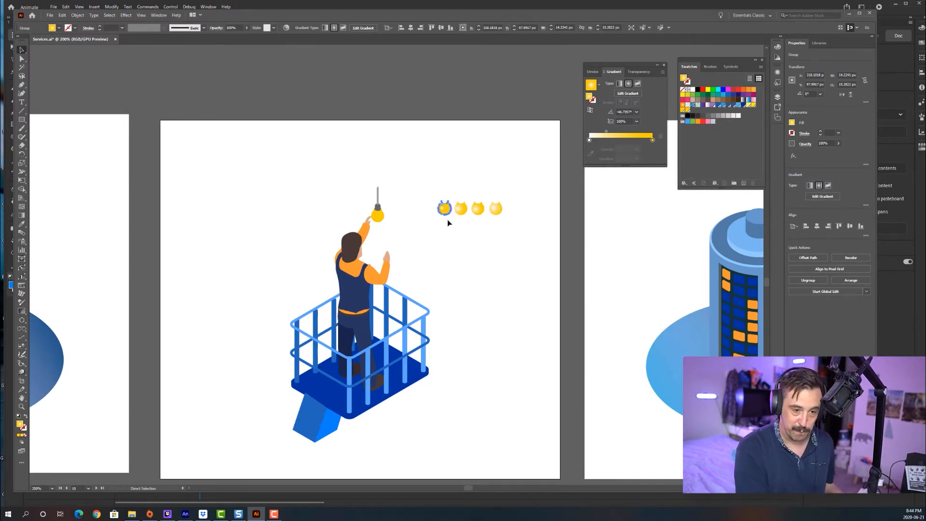
left_click(185, 514)
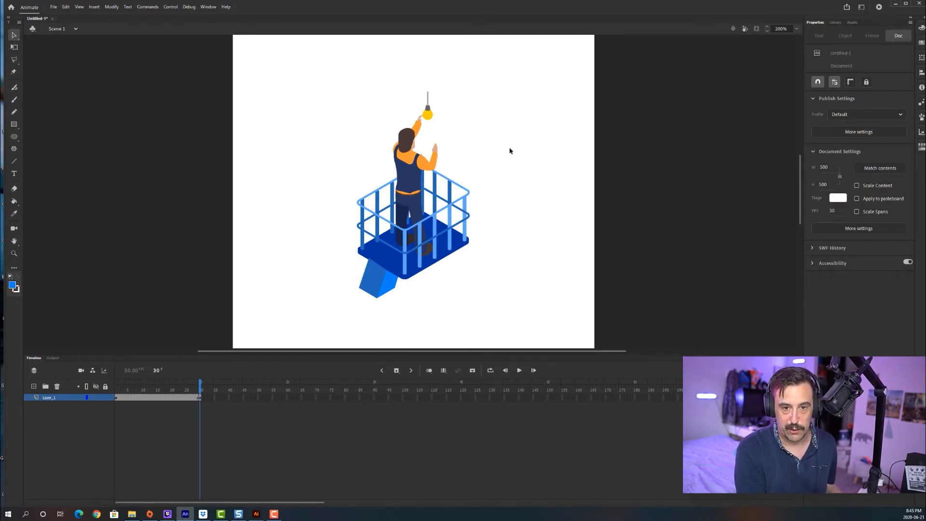
key("ctrl+v")
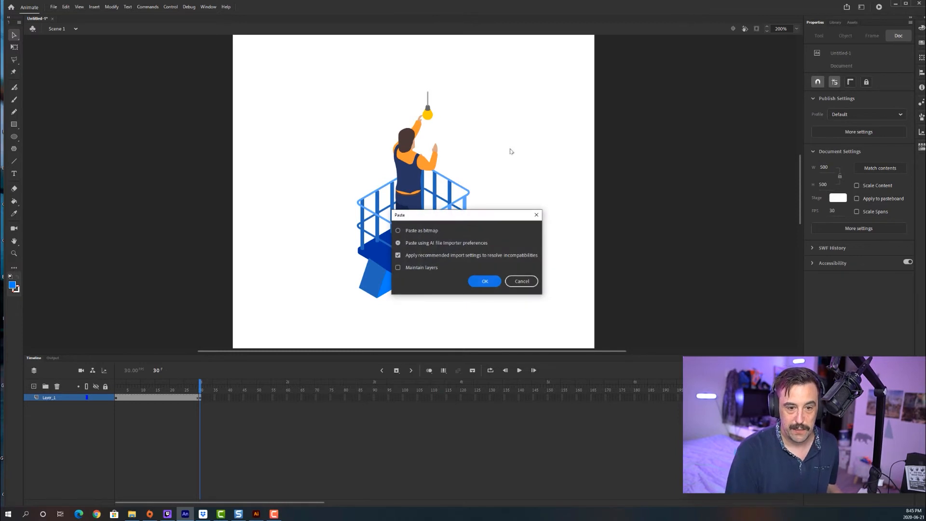
left_click(482, 281)
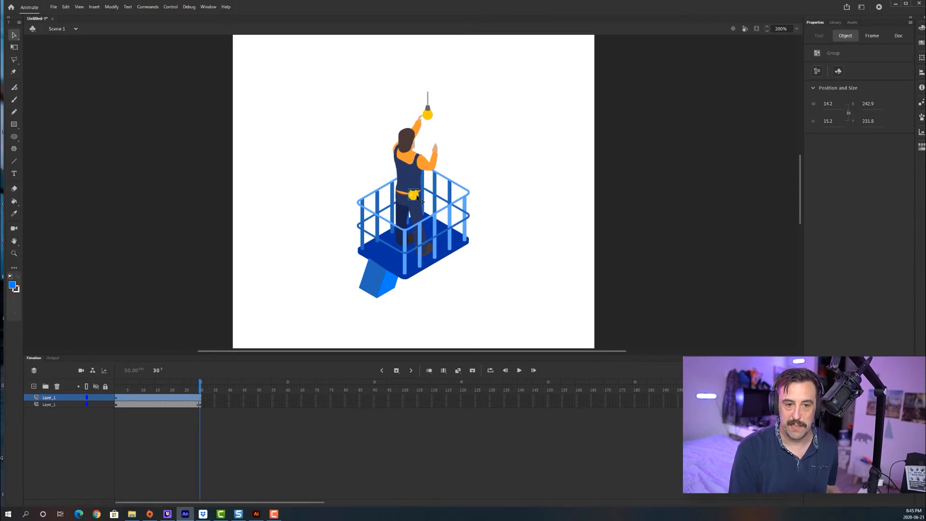
Rename the layer holding the worker and lift platform as platform_guy, accepting the adjusted layer name
left_click(56, 405)
double_click(56, 405)
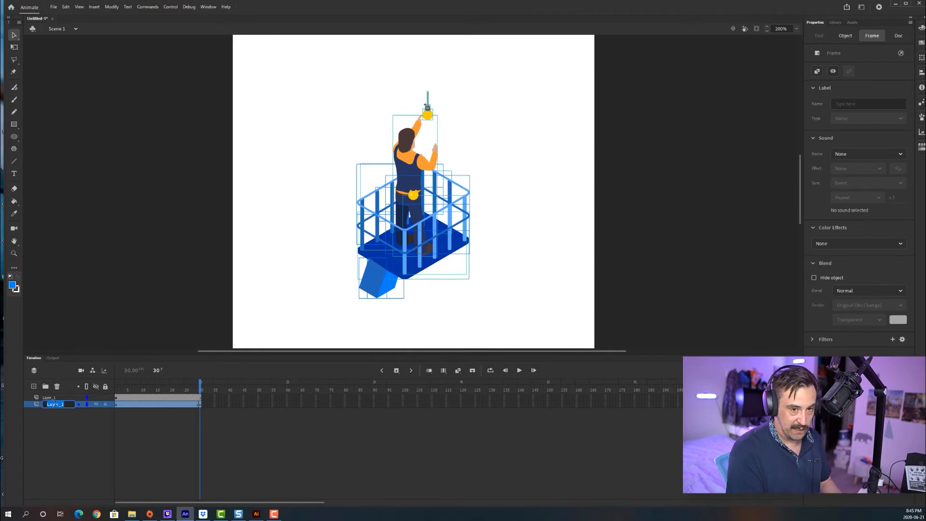
type("p")
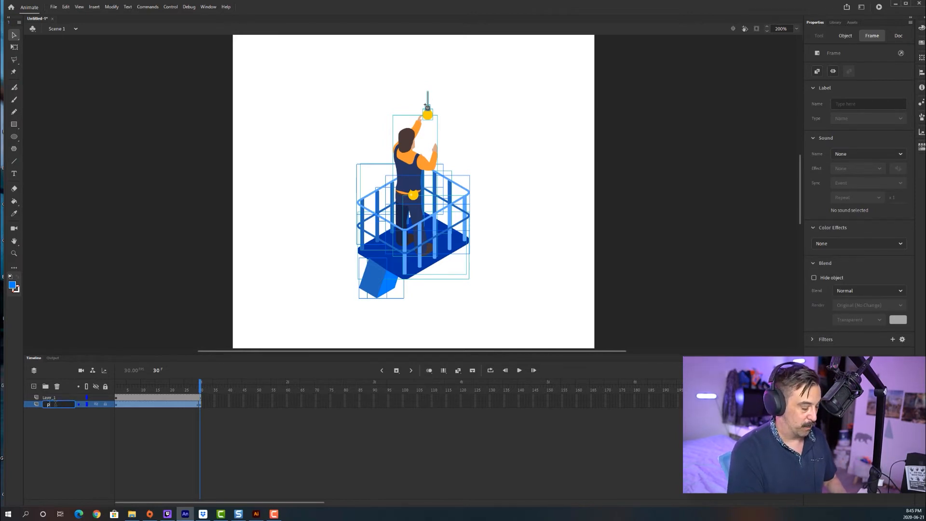
type("latform")
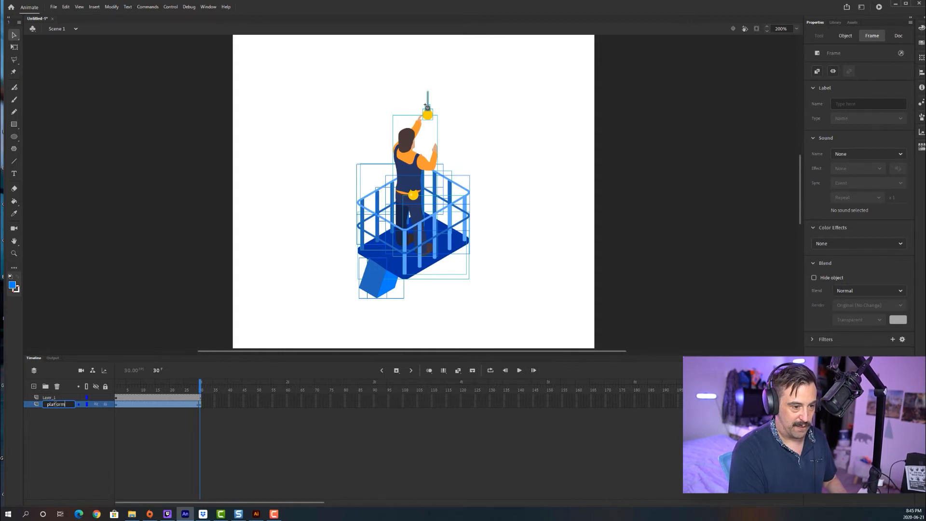
type(" guy")
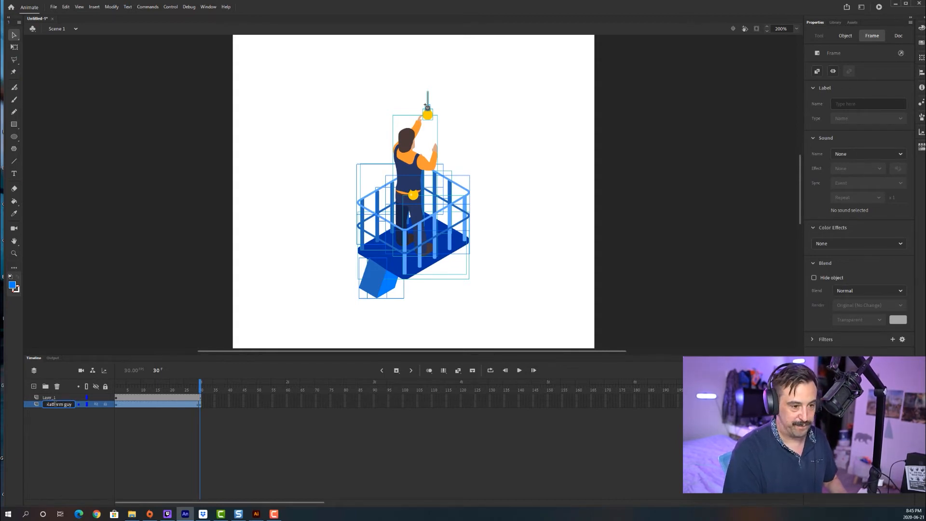
key("Return")
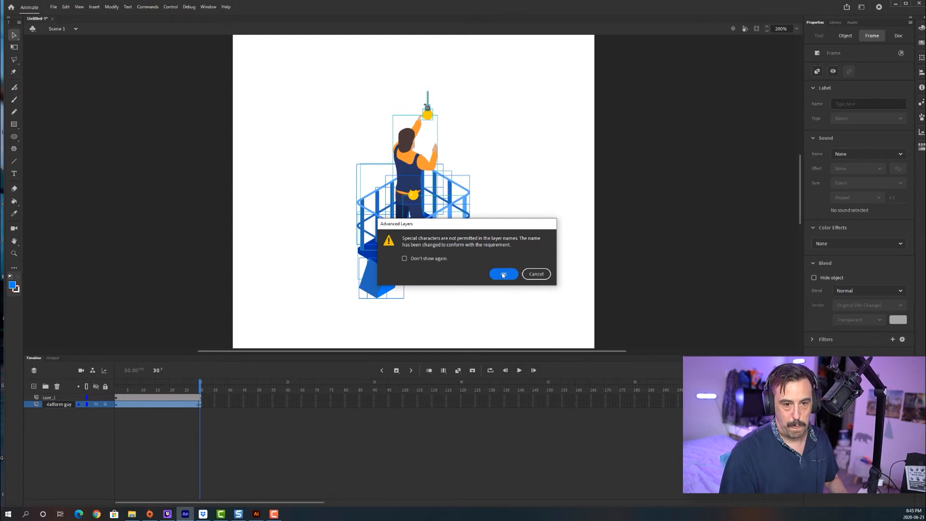
left_click(503, 275)
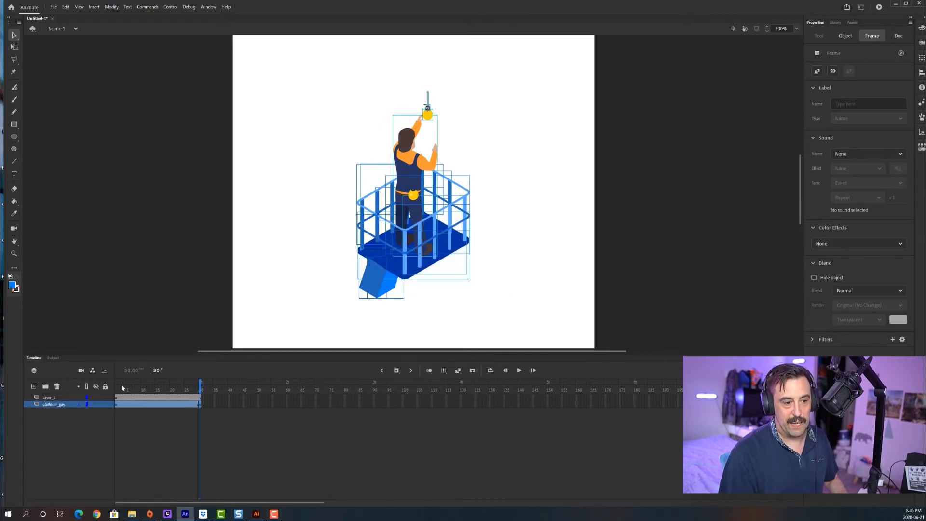
Rename the pasted bulb's layer as l2 and move the bulb over the hanging bulb at about X 262.7, Y 121.45
left_click(50, 398)
double_click(50, 398)
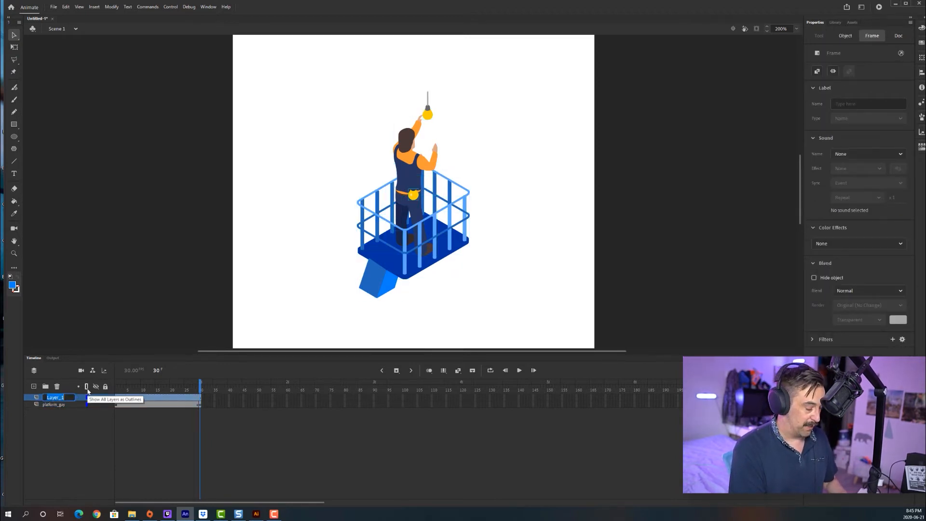
type("l2")
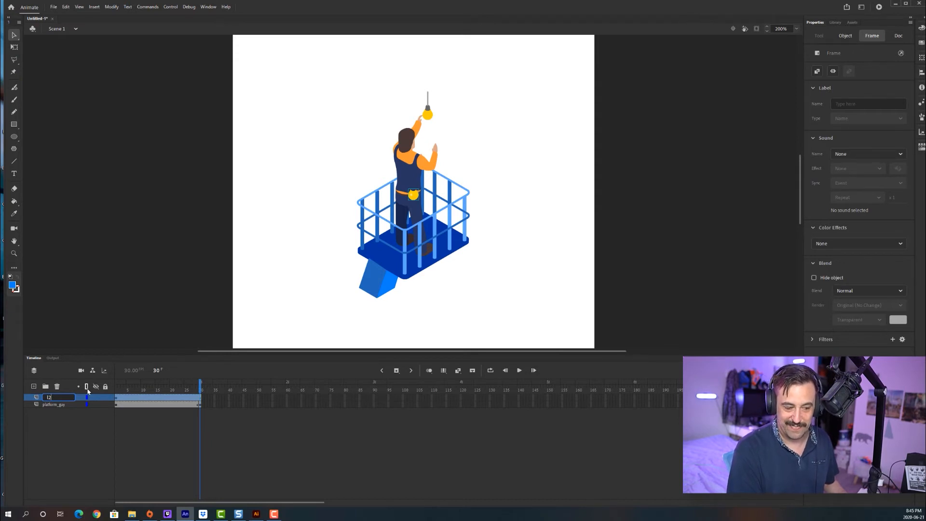
key("Return")
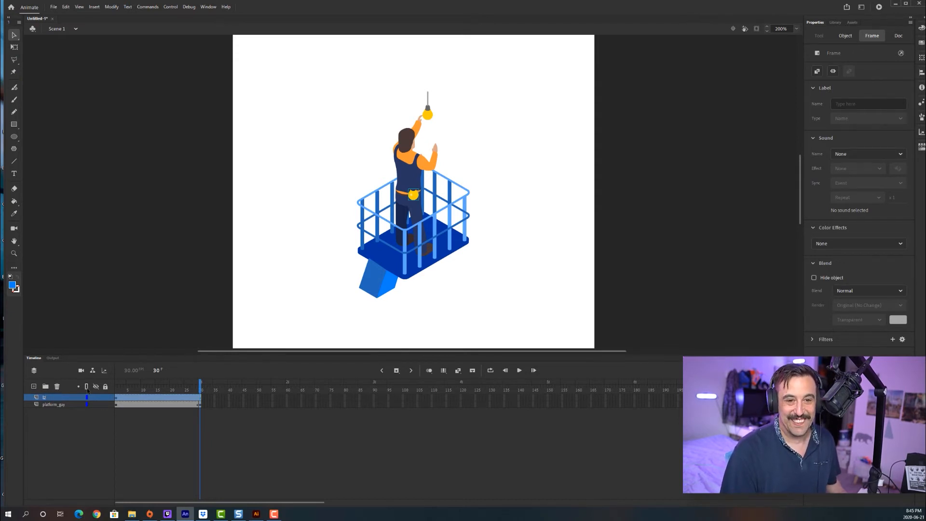
left_click_drag(413, 196, 428, 116)
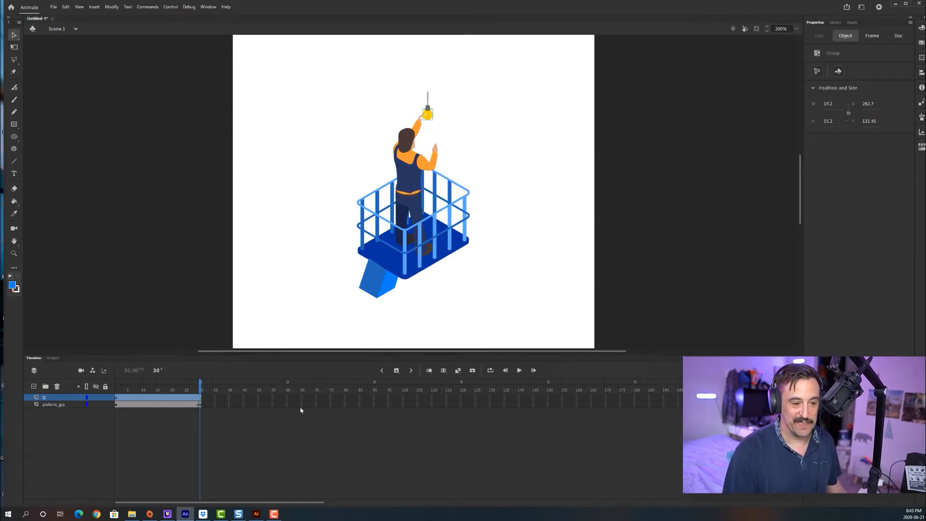
Copy the second gradient bulb from Illustrator and paste it into the Animate document using the AI file importer preferences
left_click(255, 514)
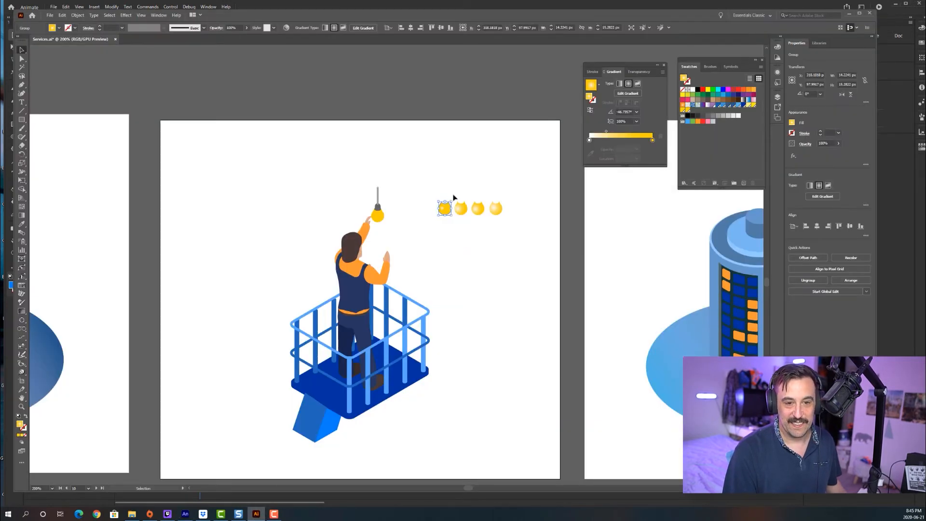
left_click(464, 216)
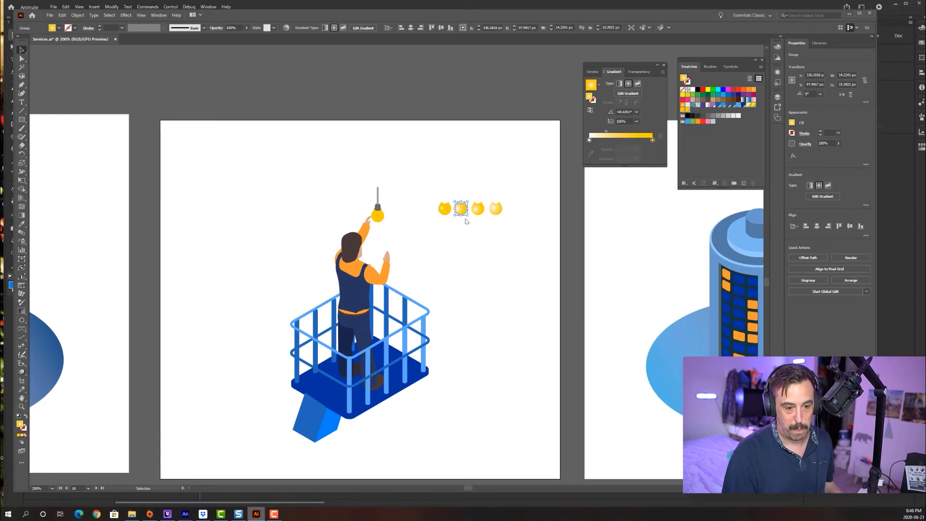
left_click(185, 514)
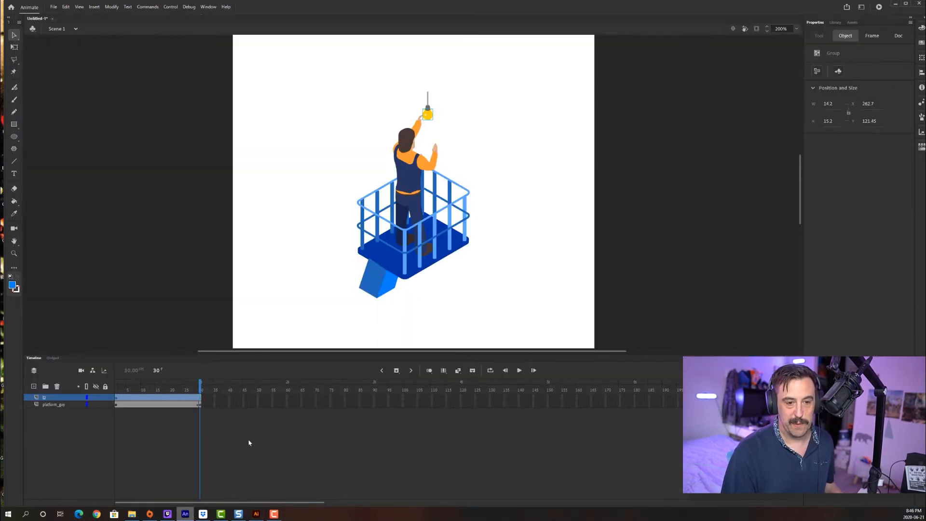
left_click(505, 107)
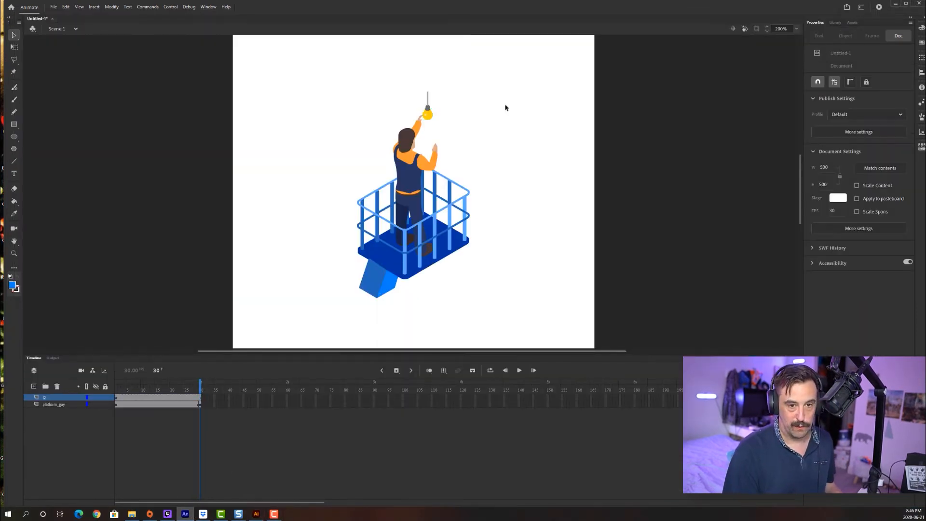
key("ctrl+v")
left_click(485, 281)
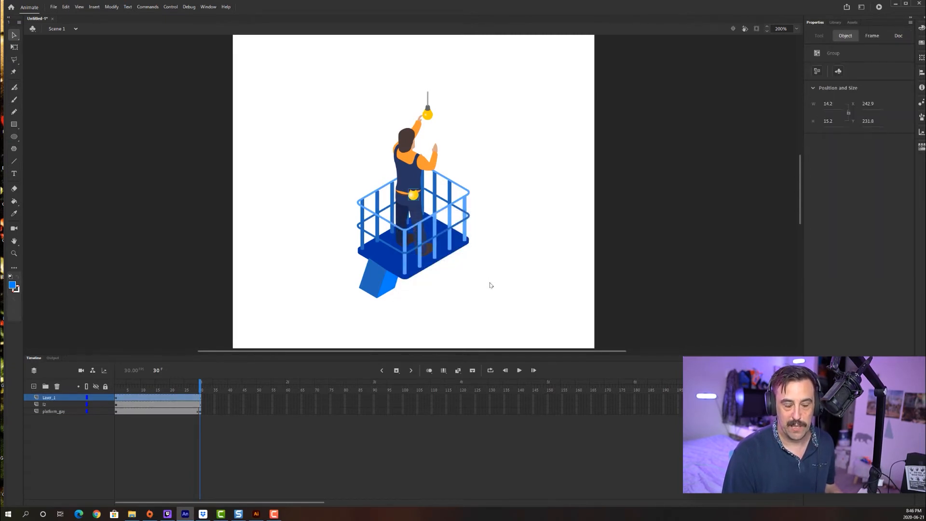
Move the second gradient bulb over the hanging bulb, shift it slightly down to fit under the socket, and deselect it
left_click_drag(414, 195, 428, 117)
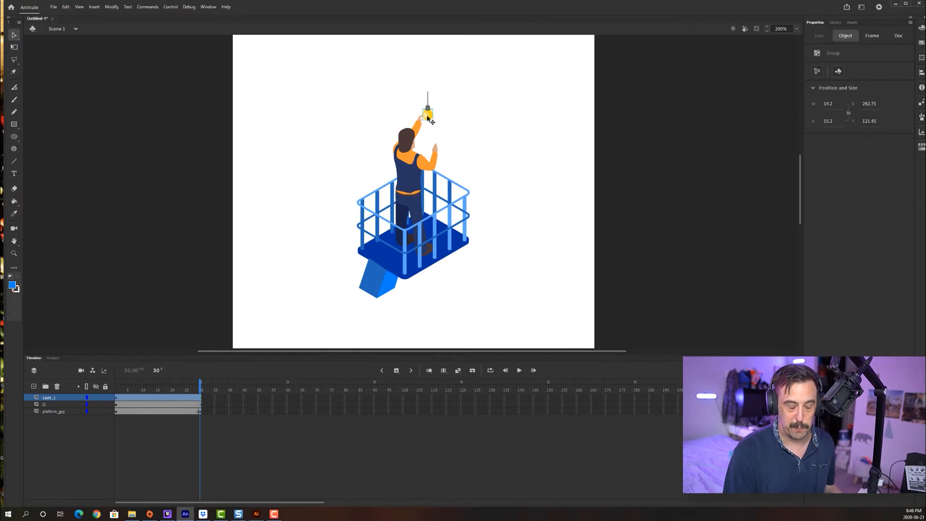
key("ctrl+equal")
key("ctrl+equal")
key("ctrl+equal")
key("ctrl+equal")
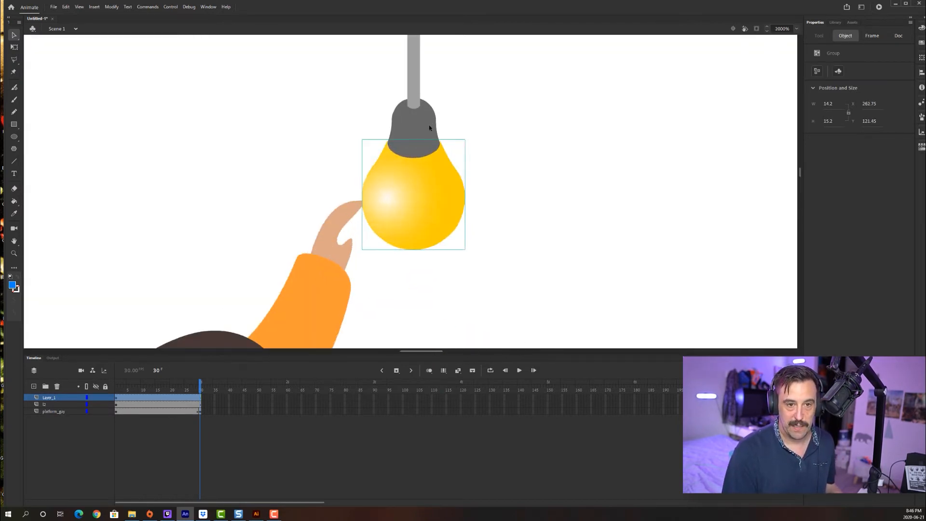
mouse_move(448, 208)
left_mouse_down()
mouse_move(442, 213)
mouse_move(440, 201)
mouse_move(448, 211)
left_mouse_up()
left_click(552, 220)
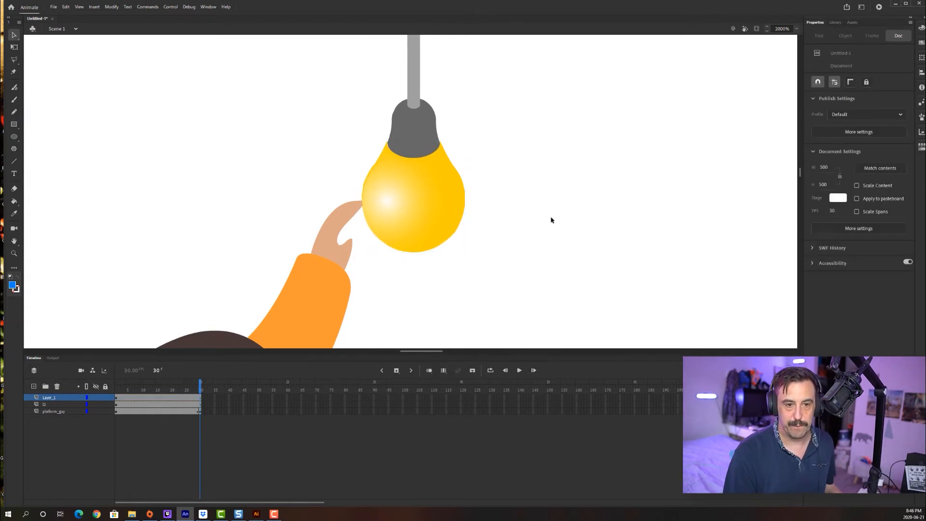
Copy the third gradient bulb from Illustrator, paste it into Animate, and place it over the hanging bulb at about X 262.75, Y 122
key("alt+Tab")
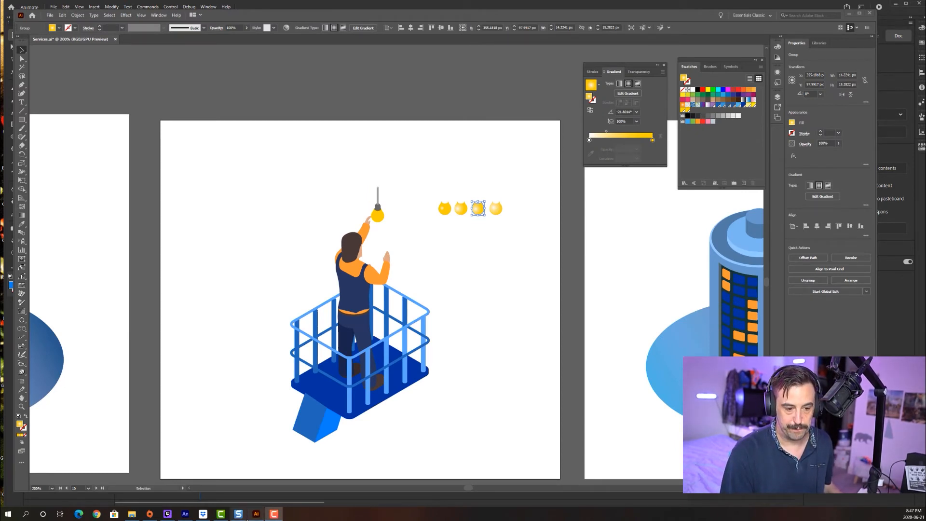
key("alt+Tab")
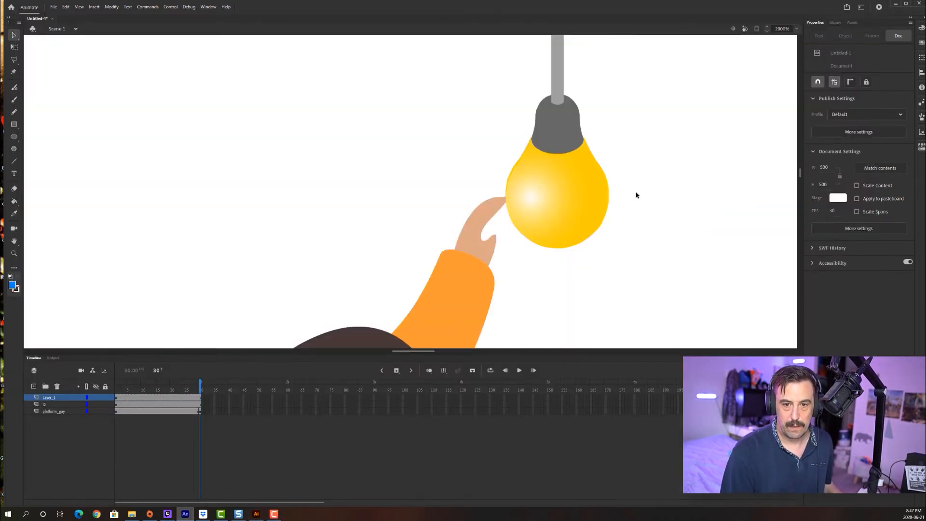
key("ctrl+v")
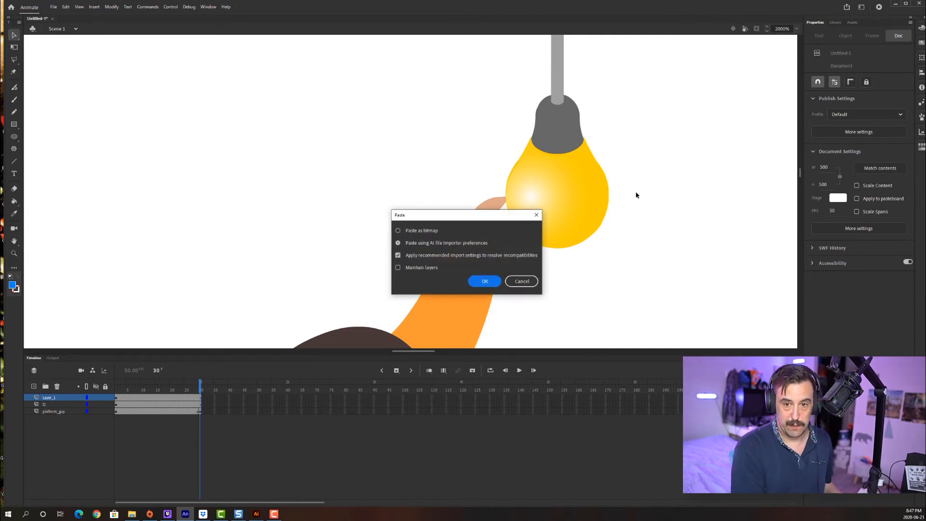
key("Return")
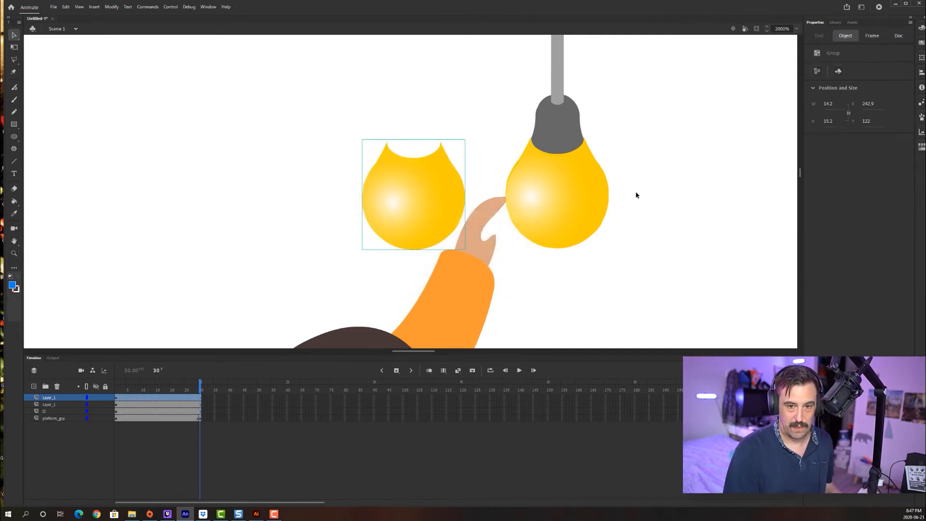
left_click_drag(425, 221, 567, 217)
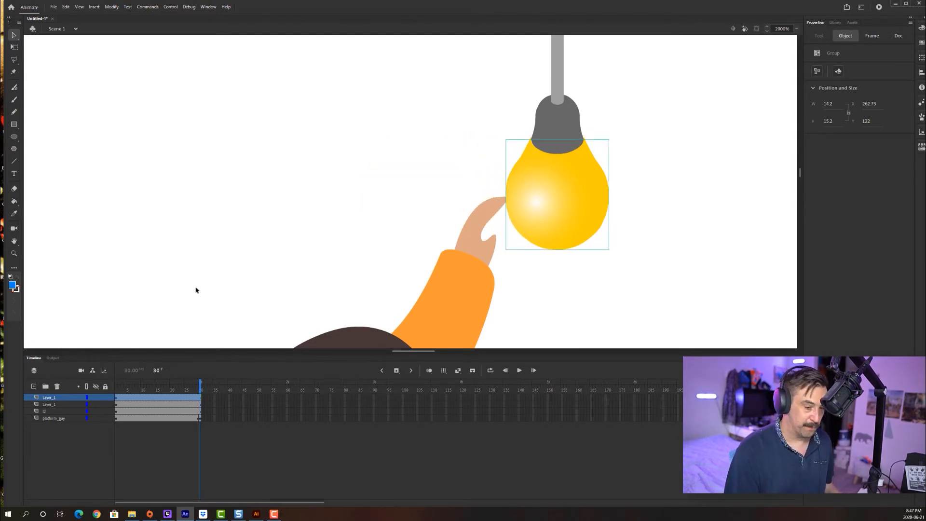
Copy the fourth gradient bulb from Illustrator, paste it into Animate, and align it over the hanging bulb at about X 262.75, Y 122
left_click(257, 514)
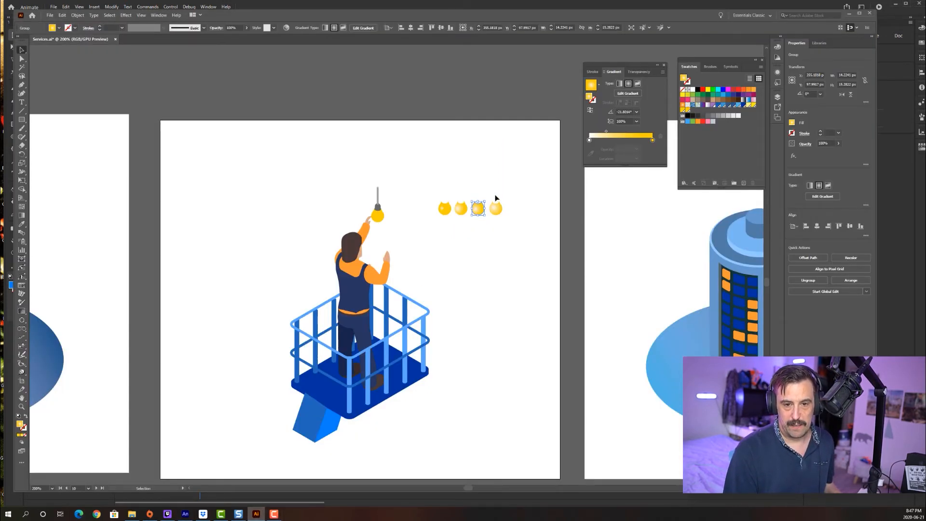
left_click(500, 215)
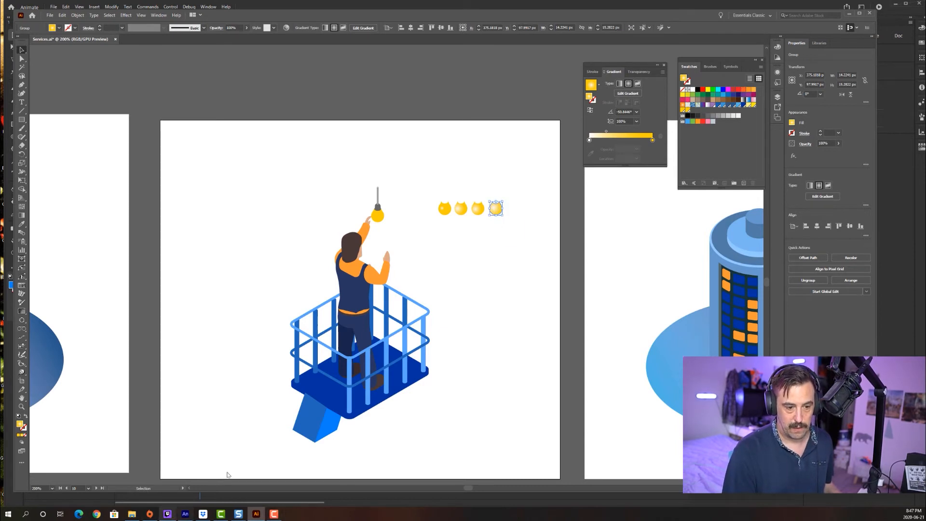
left_click(185, 515)
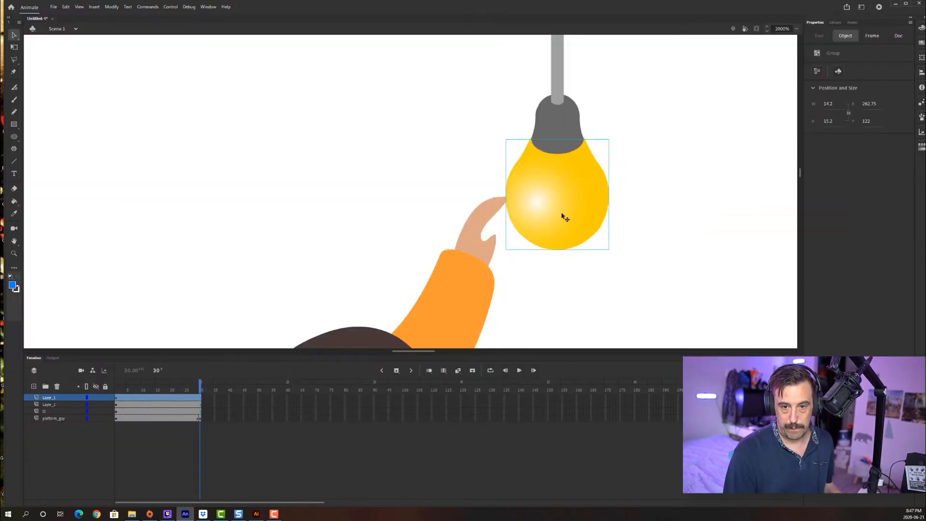
left_click(380, 206)
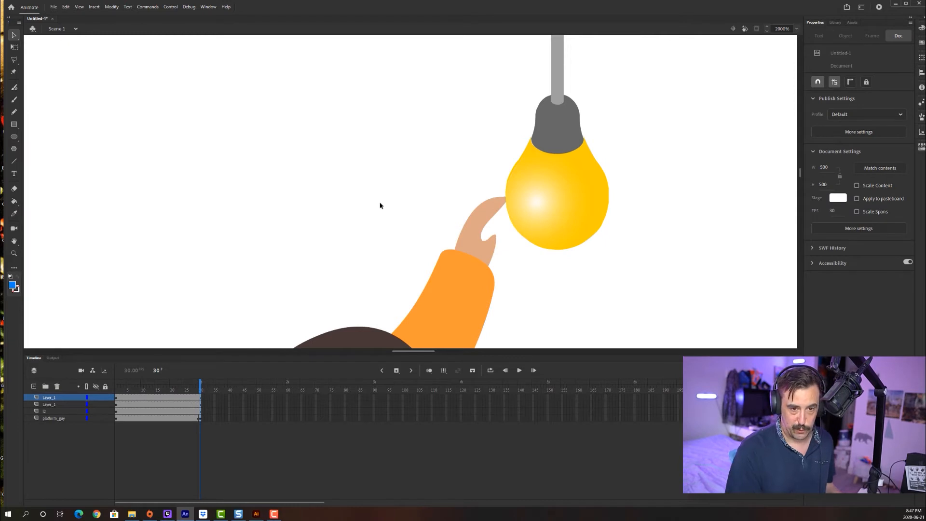
key("ctrl+v")
left_click(485, 282)
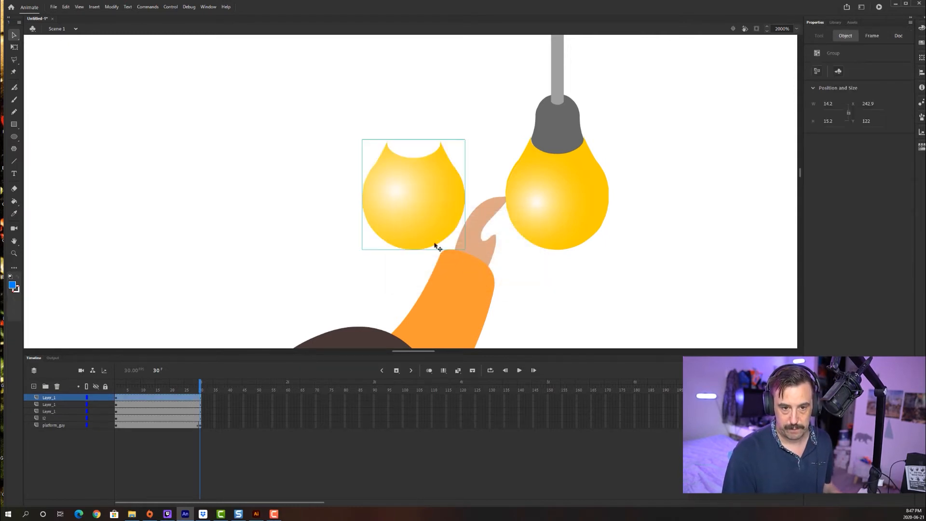
left_click_drag(396, 212, 540, 216)
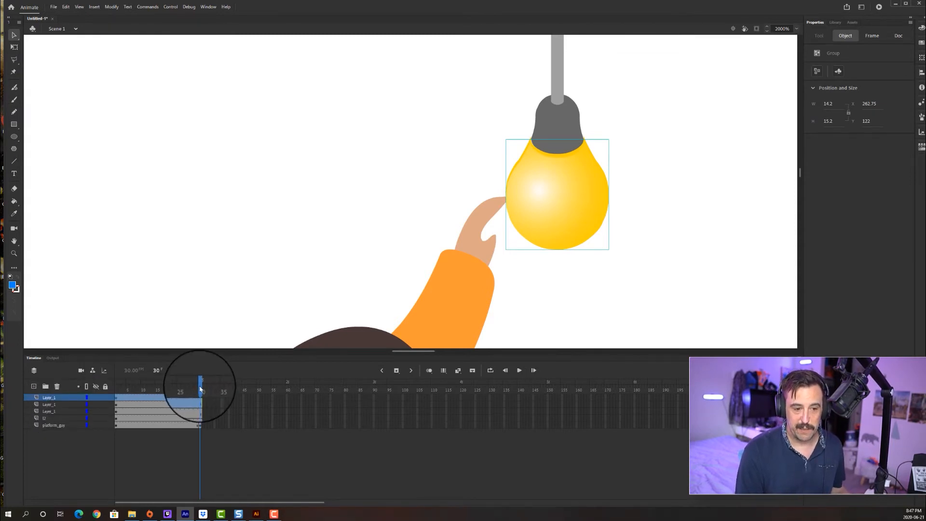
mouse_move(200, 388)
left_mouse_down()
mouse_move(118, 386)
mouse_move(112, 396)
mouse_move(182, 385)
mouse_move(206, 393)
left_mouse_up()
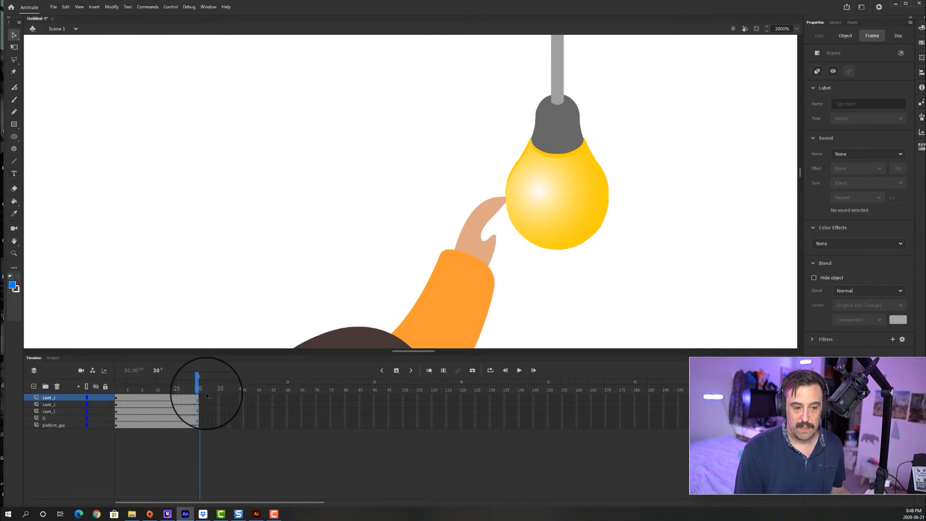
left_click(200, 388)
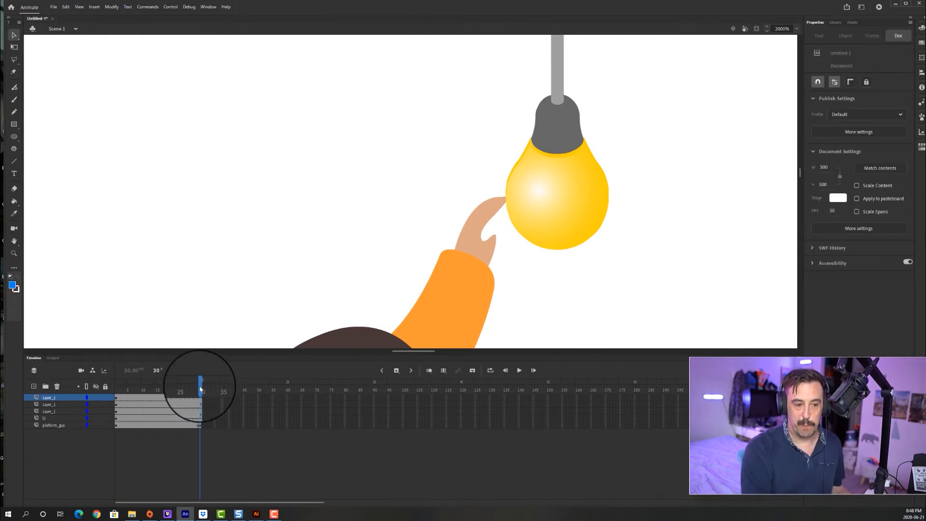
key("Return")
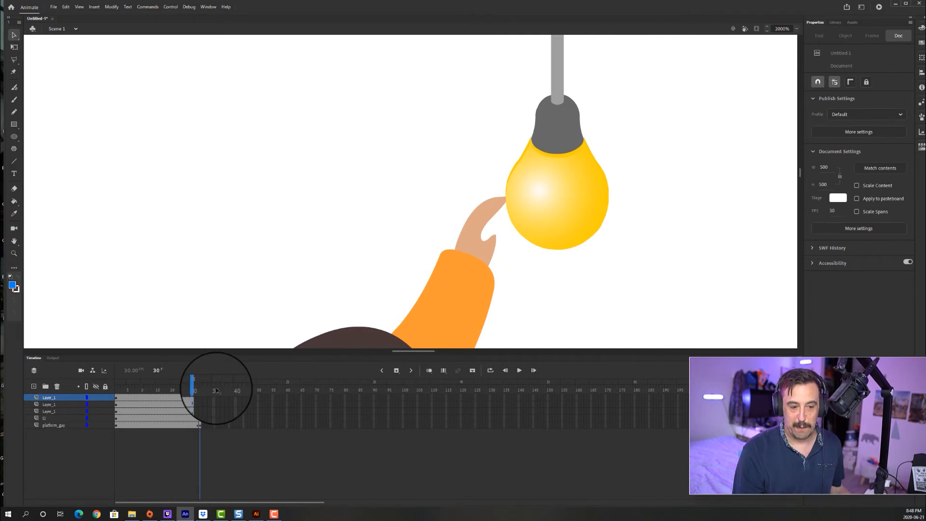
mouse_move(200, 390)
left_mouse_down()
mouse_move(140, 402)
mouse_move(68, 399)
mouse_move(202, 402)
left_mouse_up()
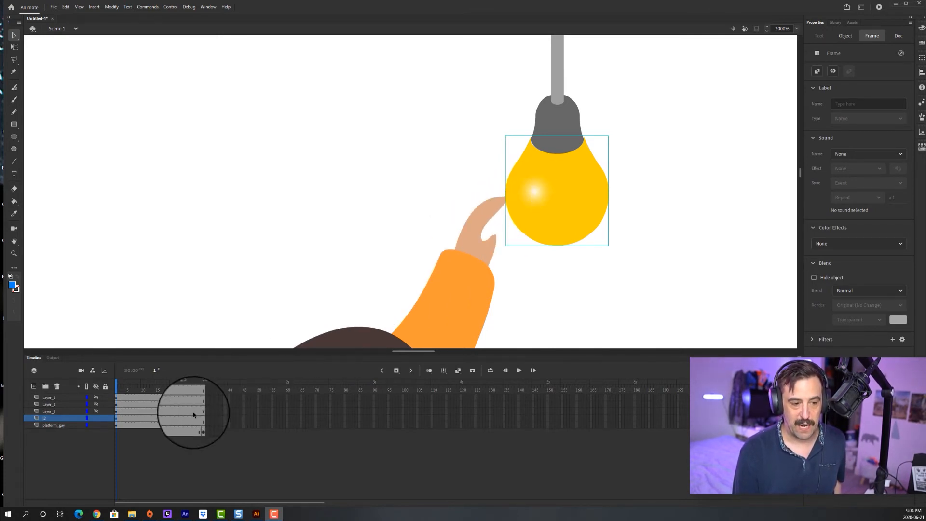
Move the starting keyframe of the first gradient bulb's layer, just above platform_guy, from frame 1 to frame 5
left_click(116, 421)
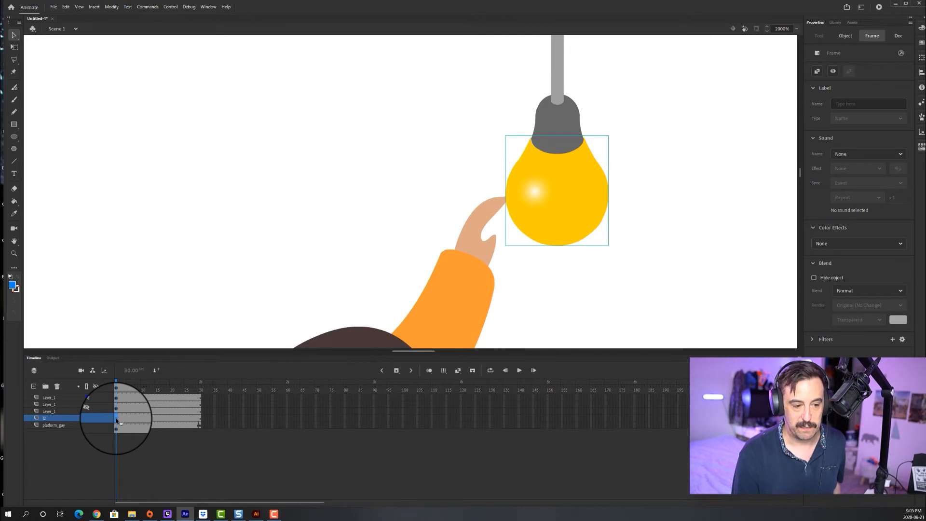
left_click_drag(116, 420, 128, 422)
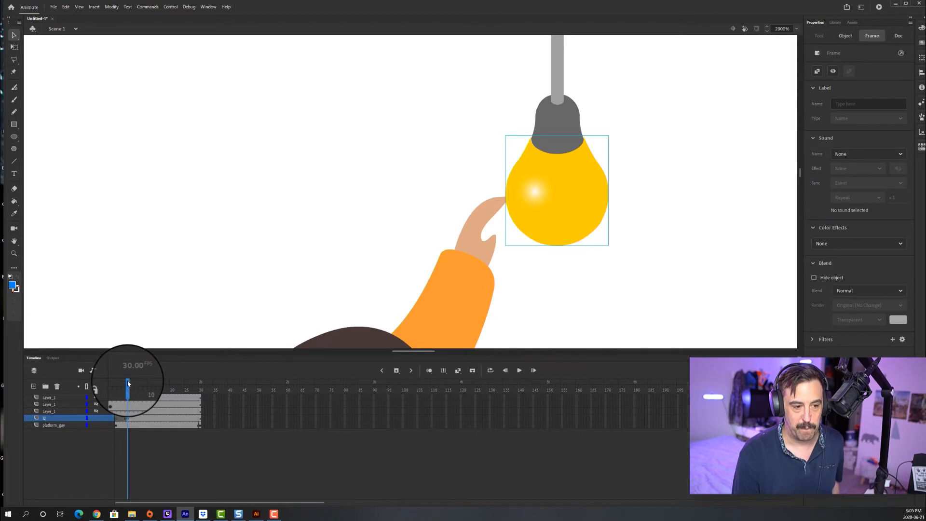
mouse_move(128, 383)
left_mouse_down()
mouse_move(110, 385)
mouse_move(131, 386)
left_mouse_up()
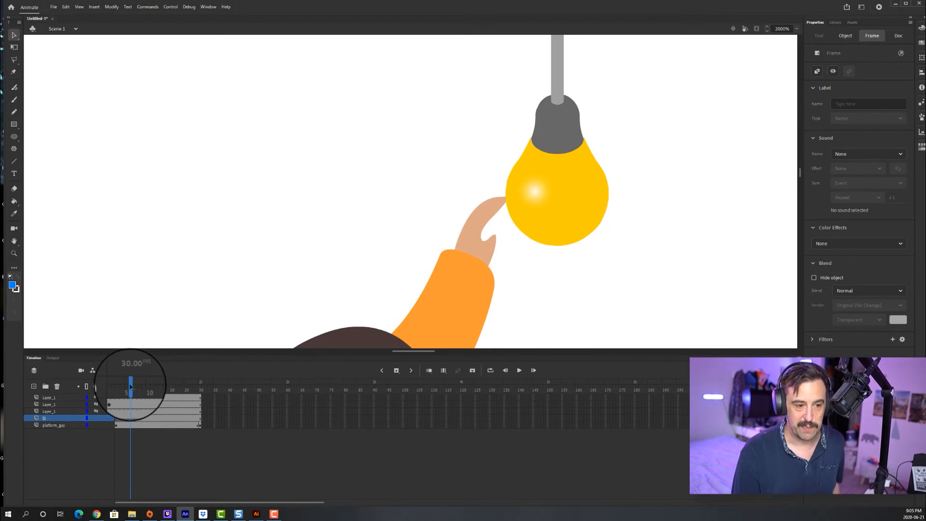
Insert a blank keyframe at frame 10 on the first gradient bulb's layer so that bulb ends there
mouse_move(131, 386)
left_mouse_down()
mouse_move(201, 391)
mouse_move(139, 391)
left_mouse_up()
left_click(140, 418)
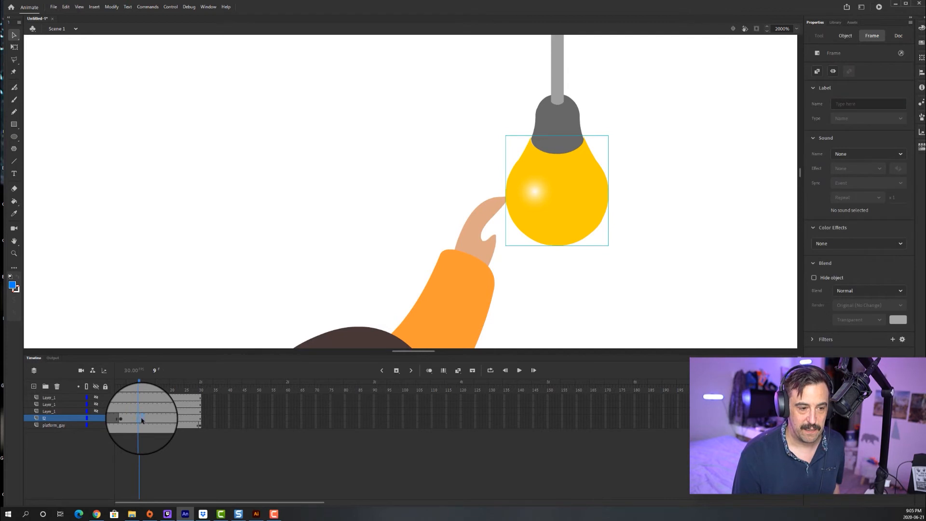
left_click(142, 419)
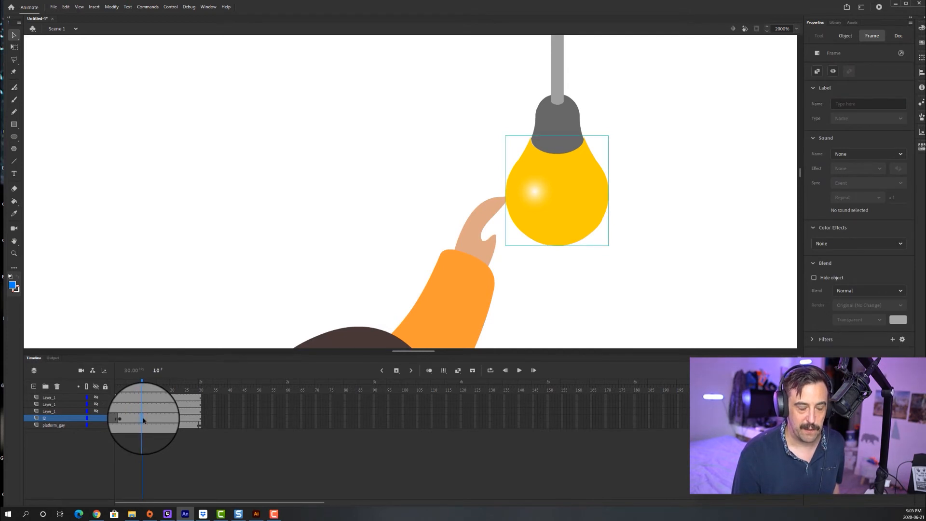
left_click(143, 420)
key("period")
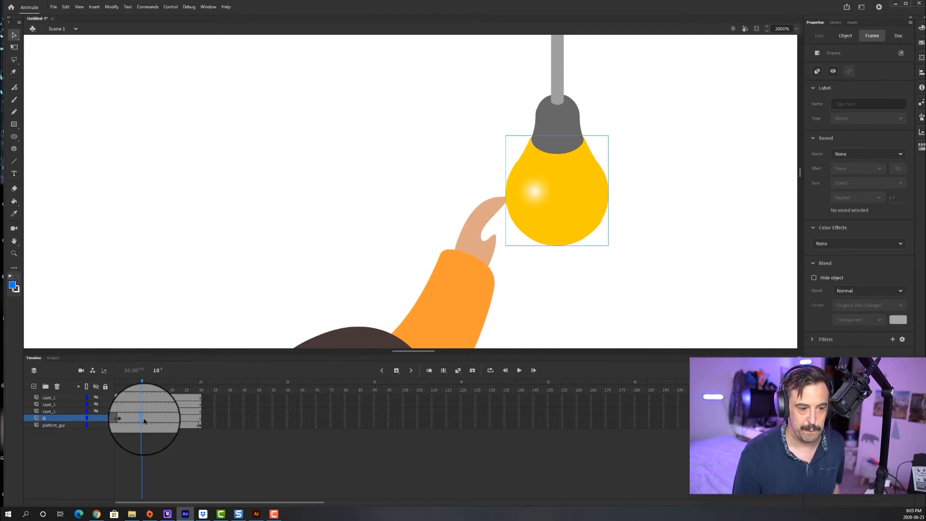
left_click(142, 420)
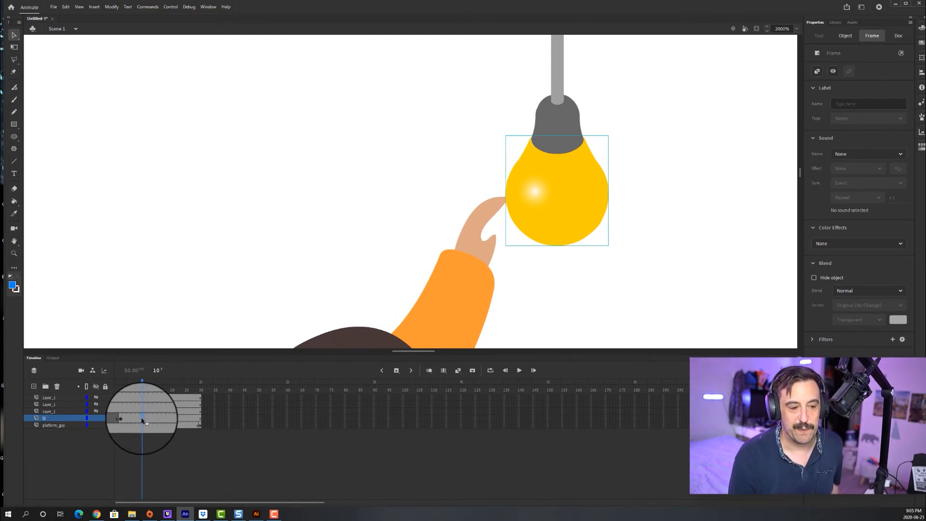
right_click(142, 420)
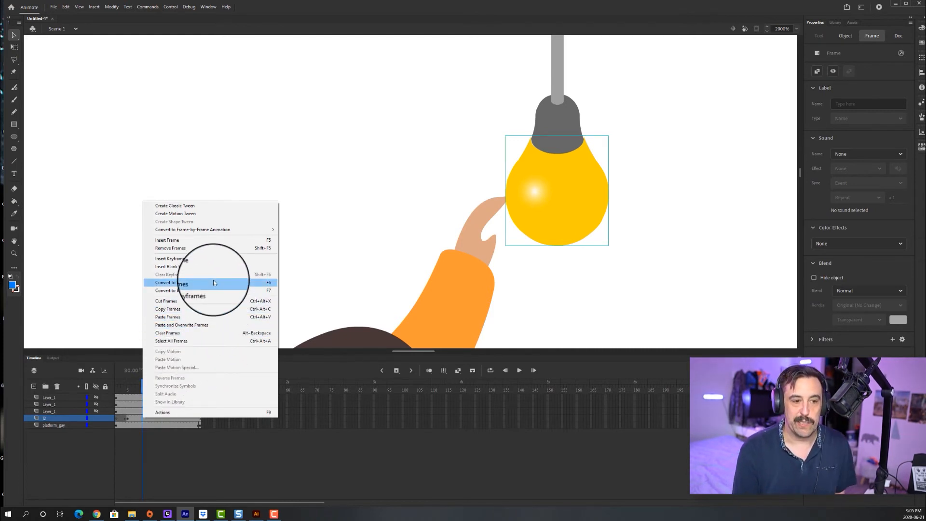
left_click(212, 268)
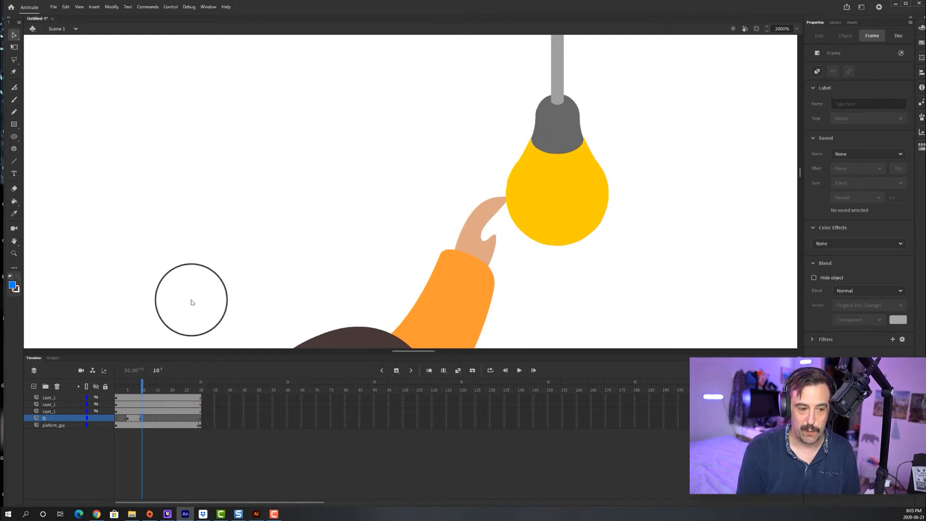
Unhide the second gradient bulb's layer and move its starting keyframe to frame 10
mouse_move(142, 384)
left_mouse_down()
mouse_move(125, 386)
mouse_move(147, 388)
left_mouse_up()
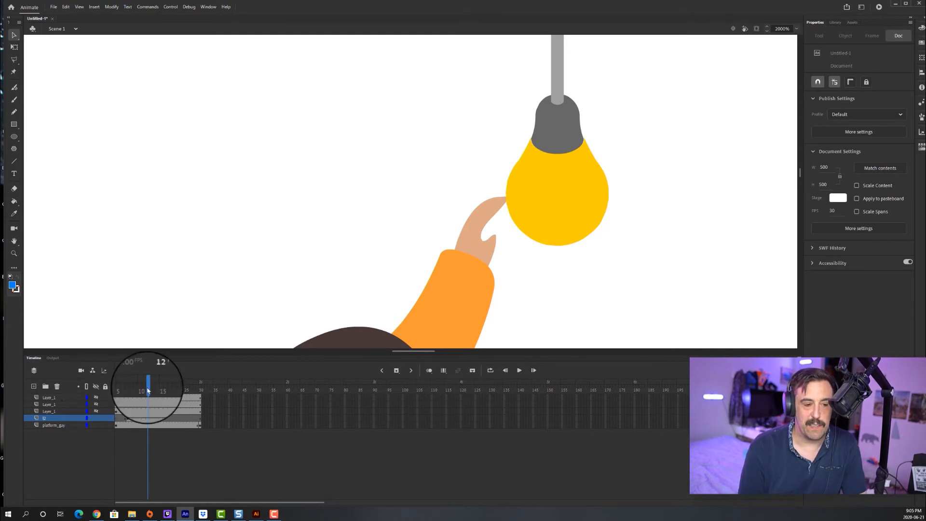
left_click_drag(147, 389, 95, 387)
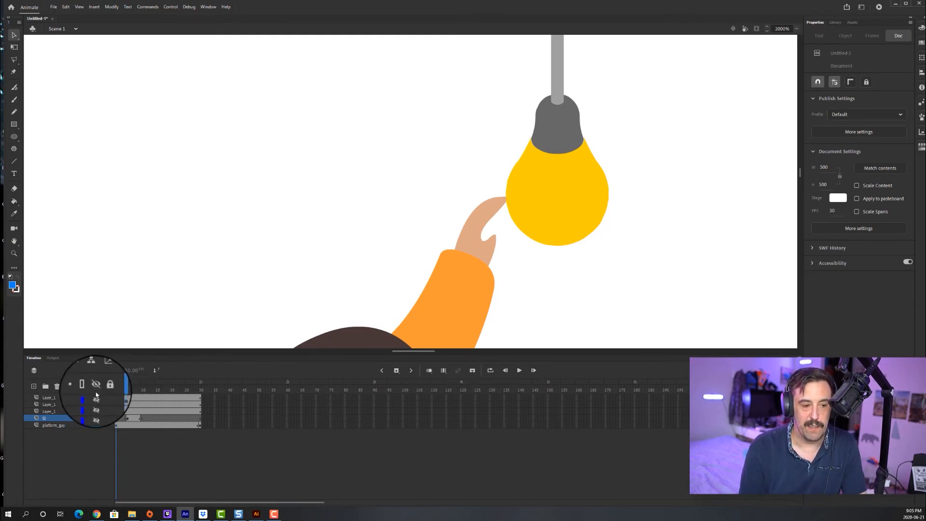
left_click(95, 411)
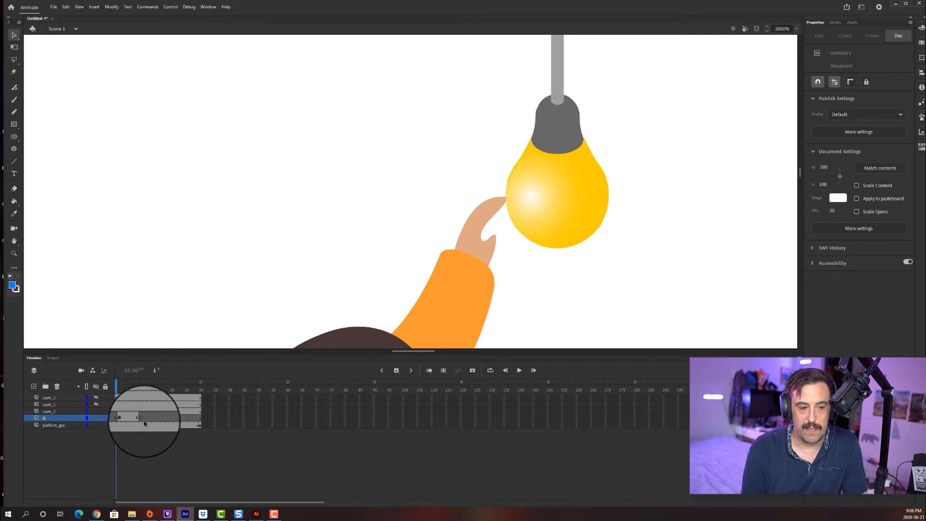
left_click(142, 412)
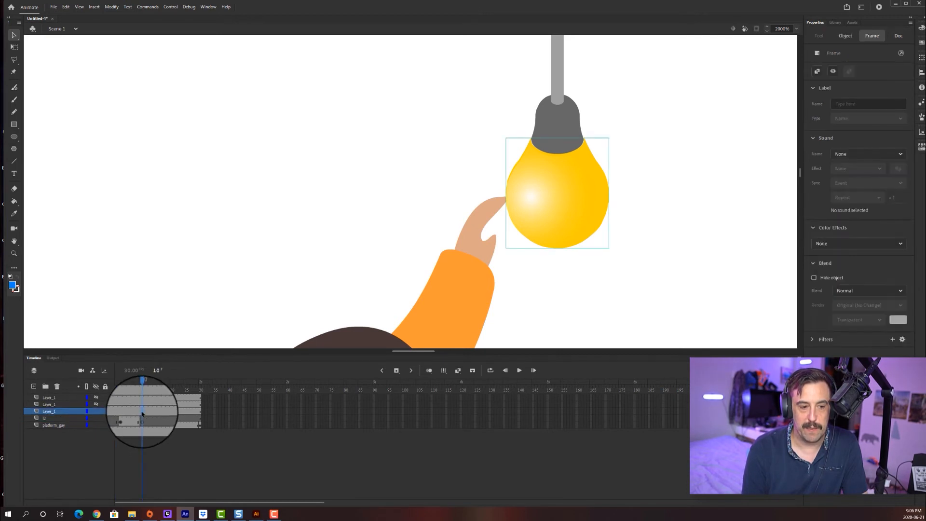
left_click(116, 412)
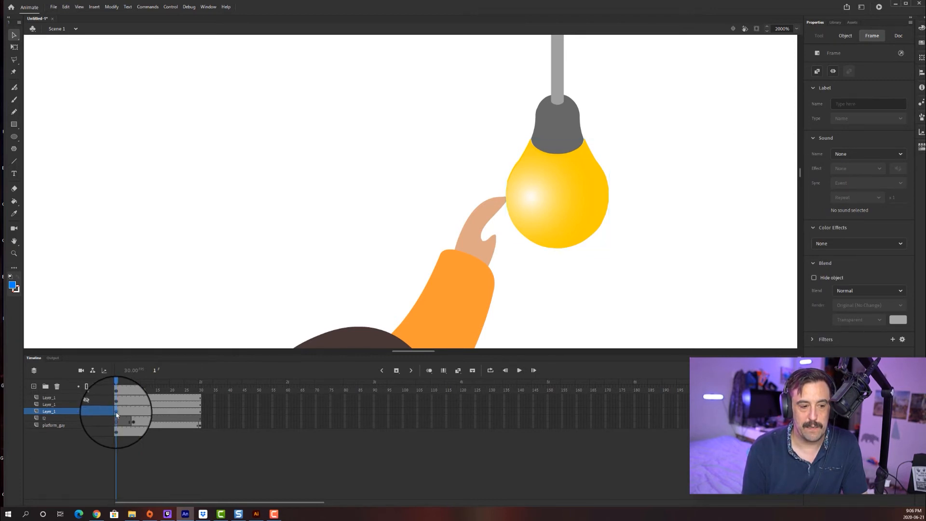
left_click(116, 413)
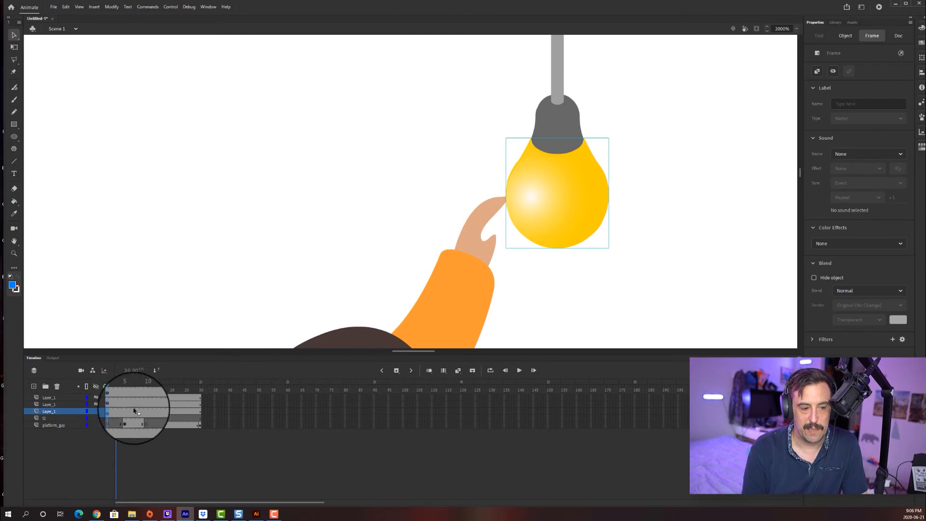
left_click_drag(135, 412, 143, 415)
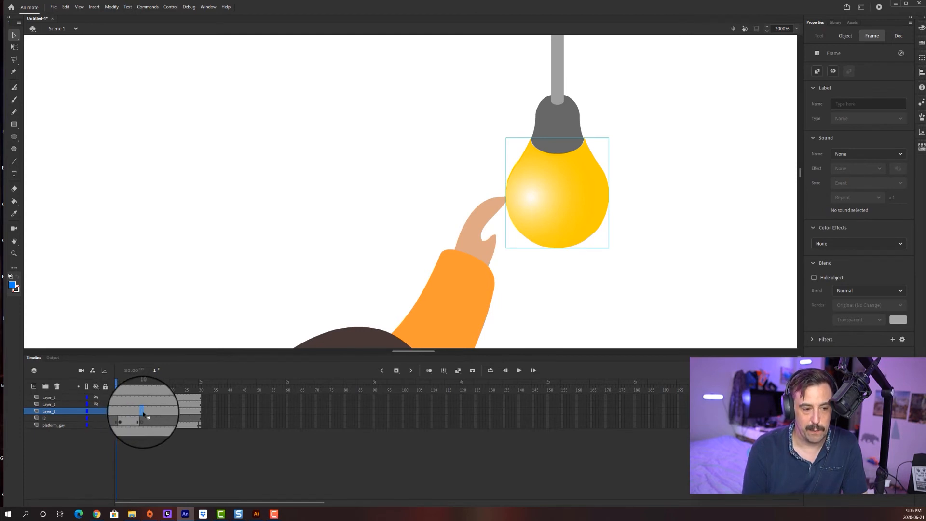
Insert a blank keyframe at frame 14 on the second gradient bulb's layer
left_click(142, 386)
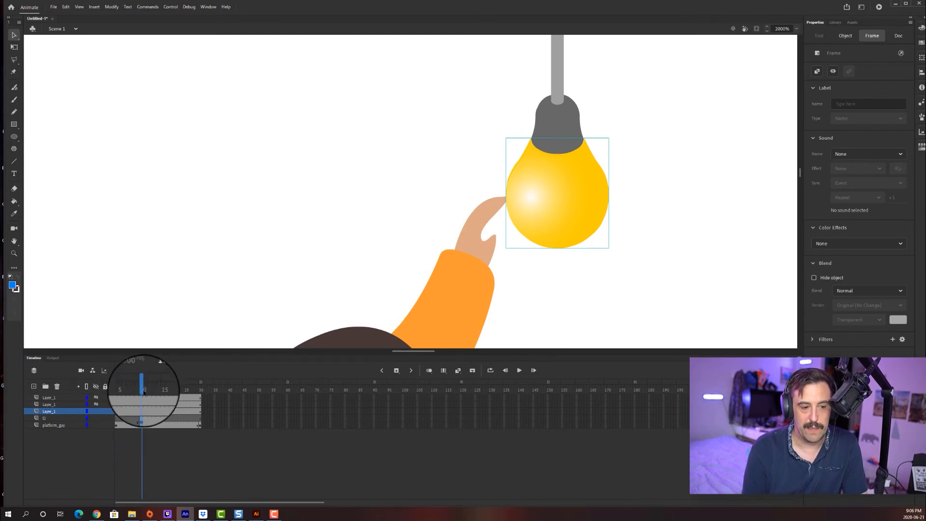
left_click_drag(144, 385, 156, 387)
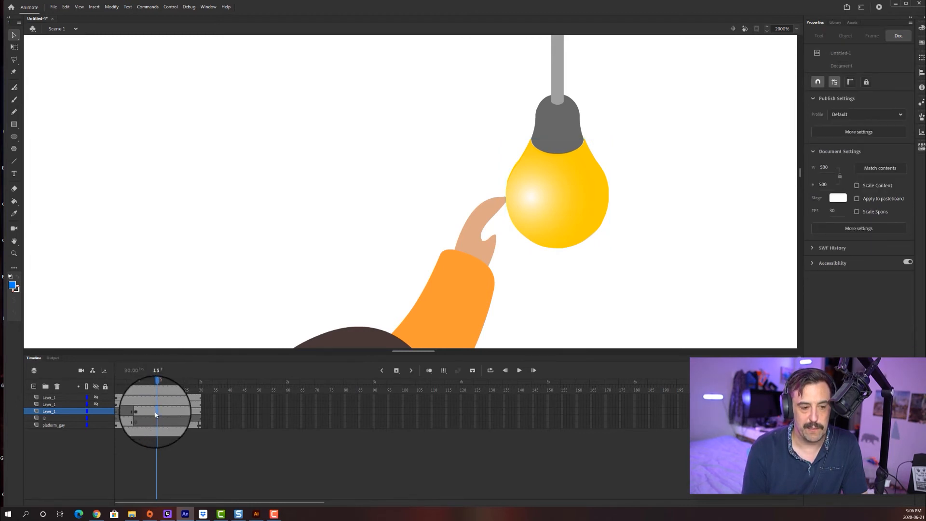
left_click(154, 414)
key("comma")
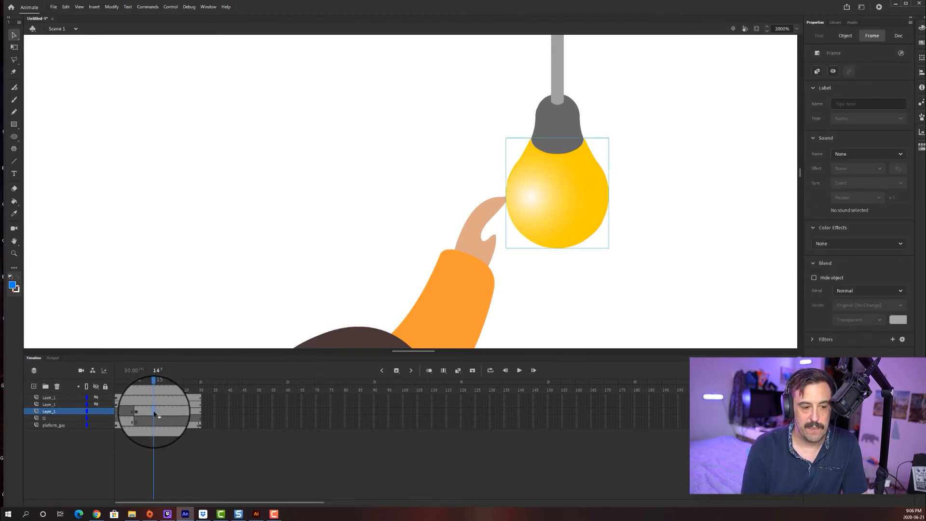
right_click(155, 412)
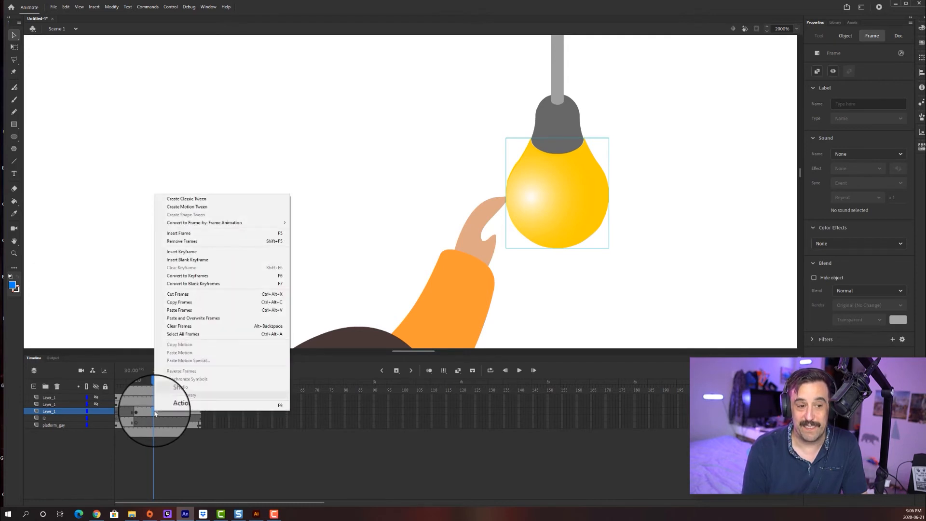
left_click(215, 259)
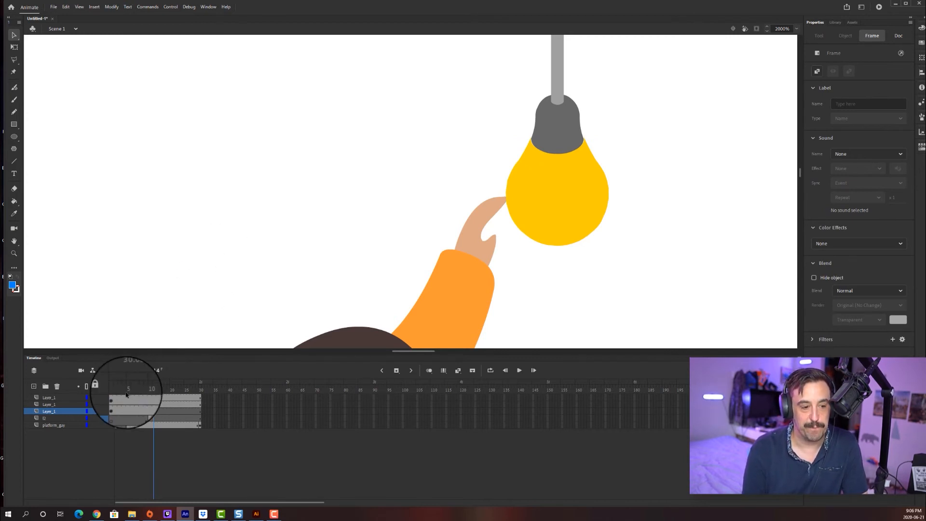
Move the starting keyframe of the hidden third gradient bulb's layer to frame 14
left_click(119, 406)
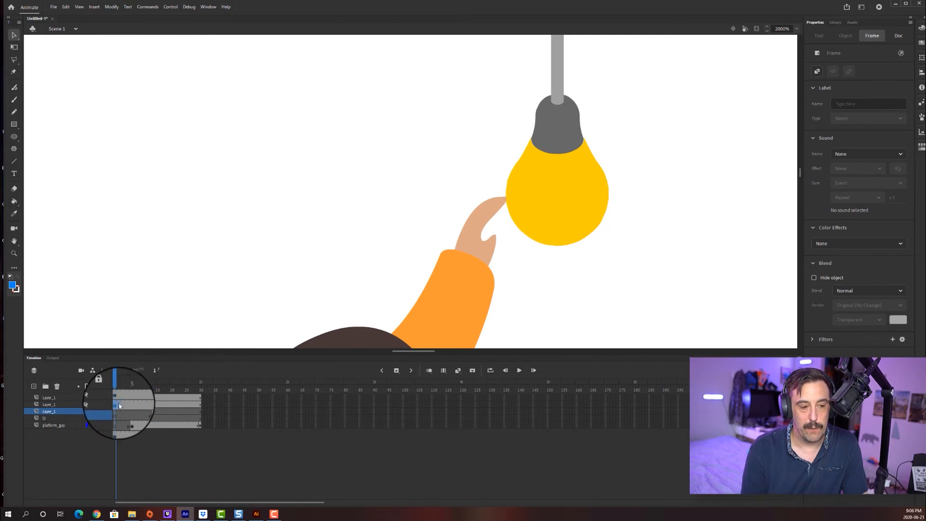
left_click(120, 405)
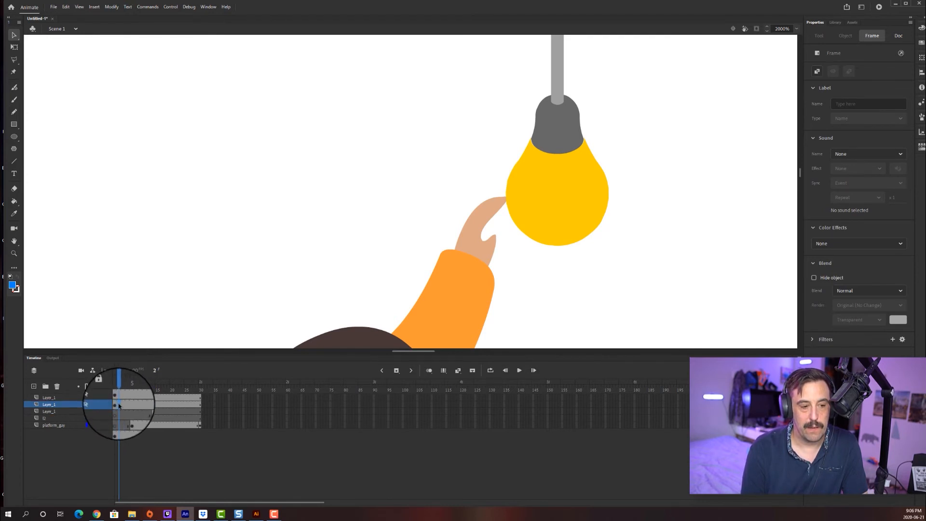
left_click(117, 406)
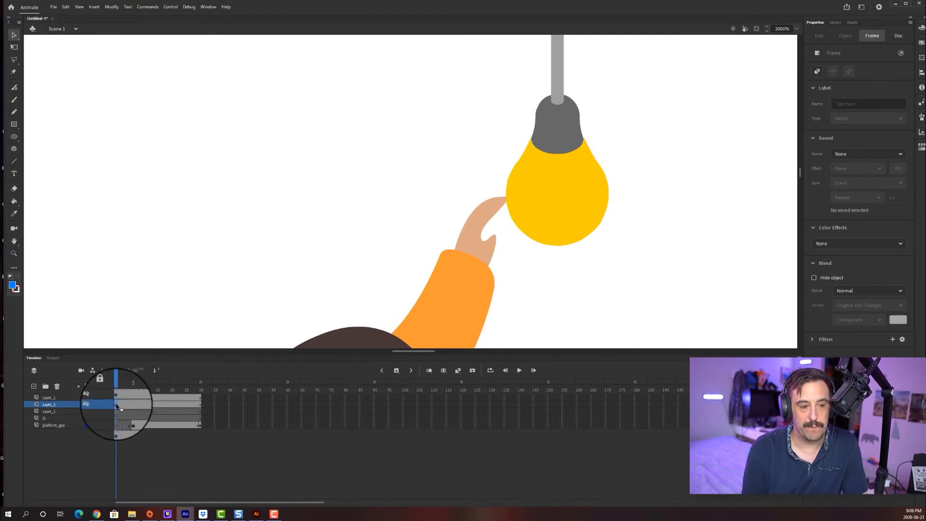
left_click_drag(118, 407, 155, 408)
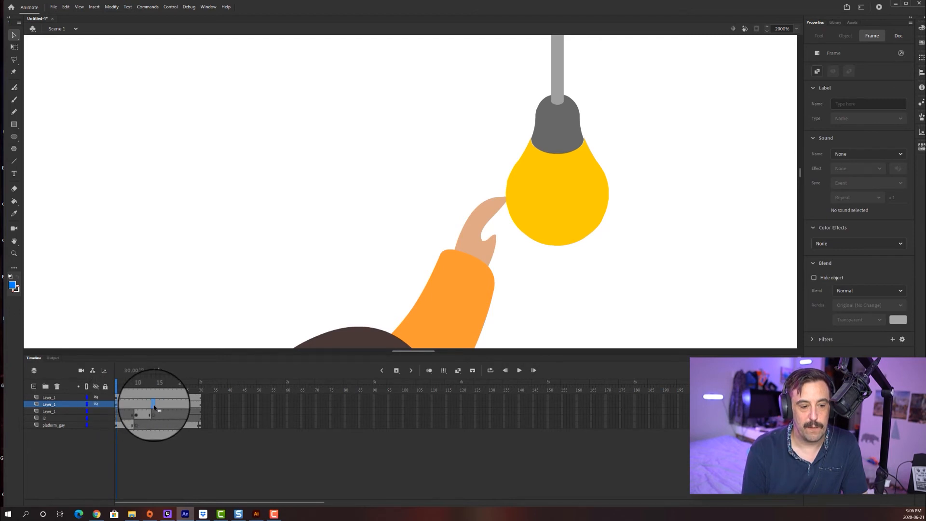
left_click(155, 406)
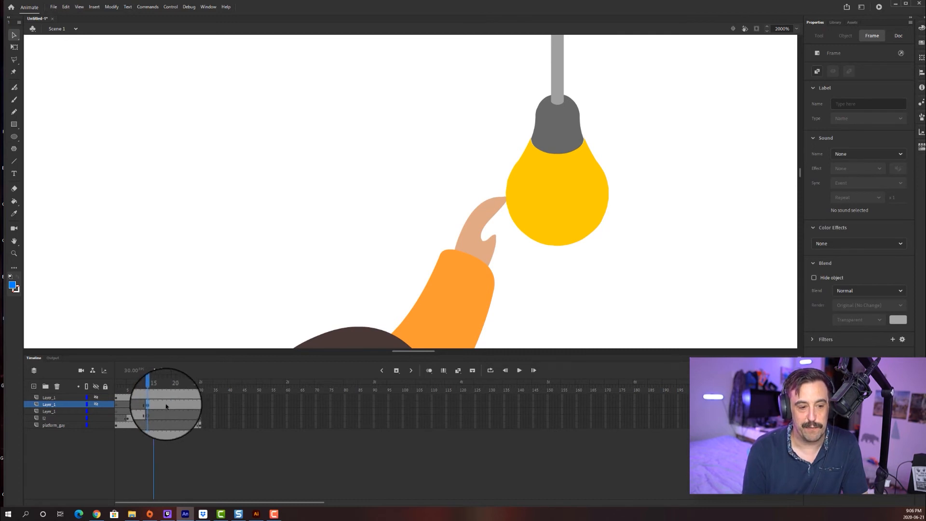
Insert a blank keyframe at frame 18 on the third gradient bulb's layer
left_click(166, 406)
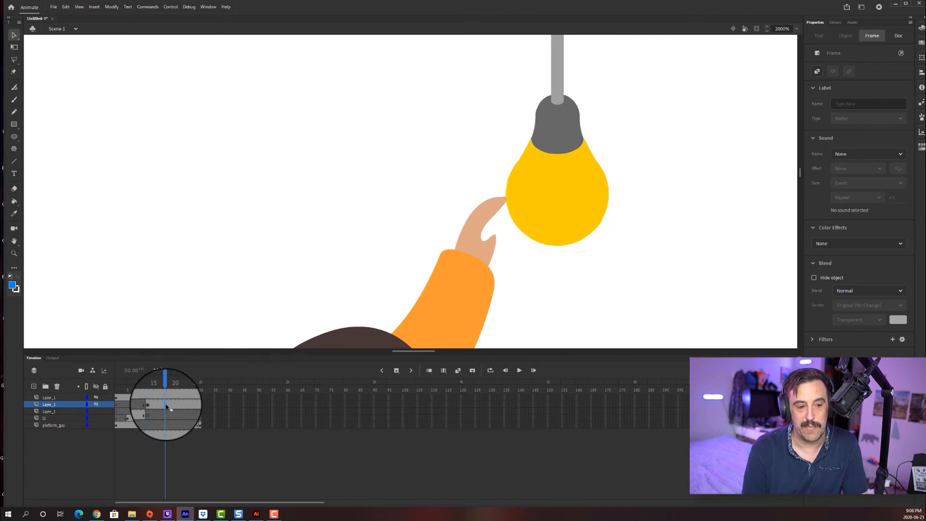
right_click(165, 407)
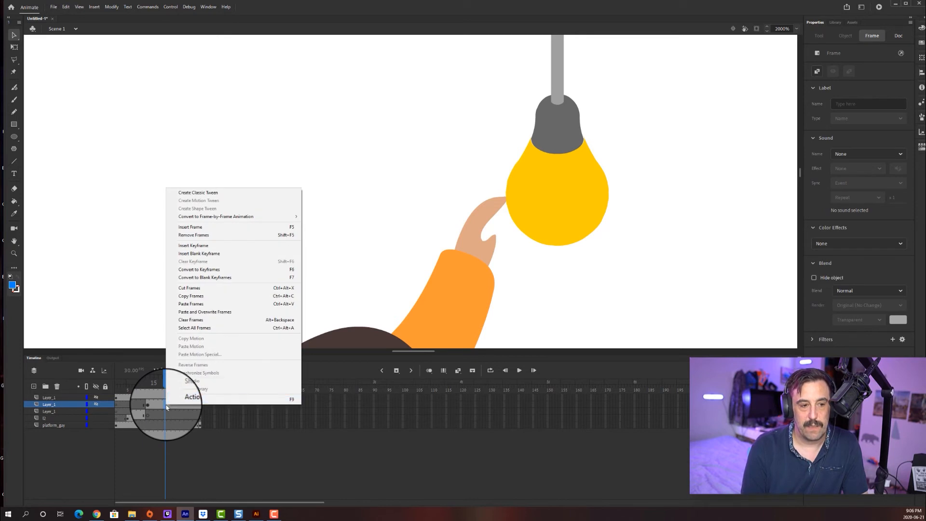
left_click(234, 254)
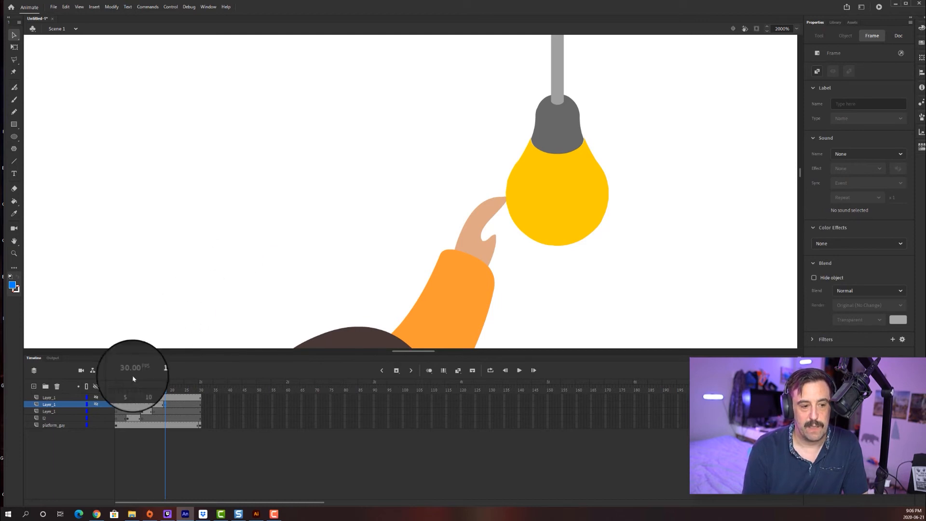
Move the starting keyframe of the fourth gradient bulb's layer to frame 18 and scrub back to check the timing
left_click(115, 398)
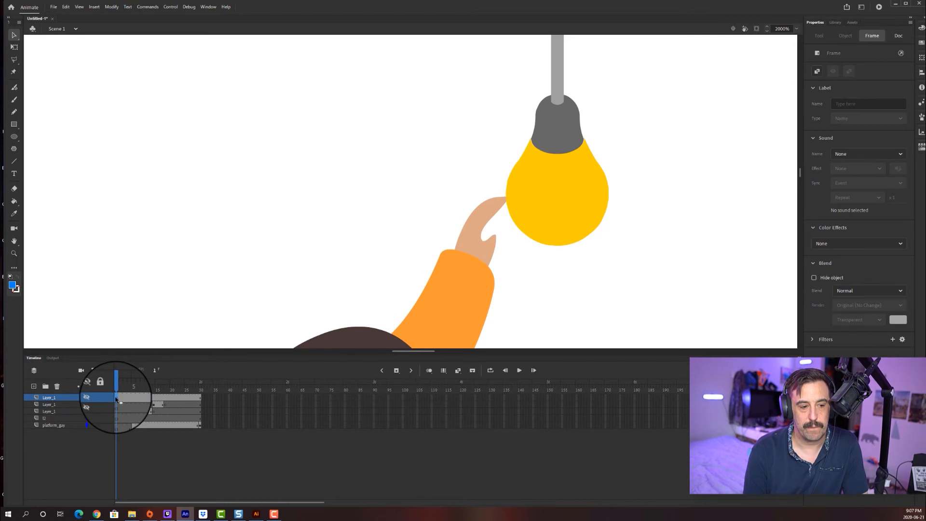
left_click_drag(165, 404, 165, 401)
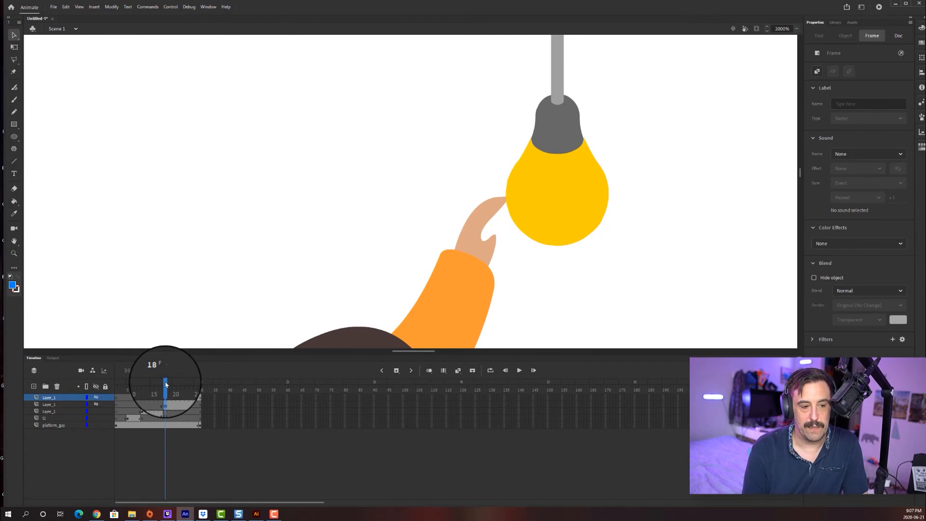
left_click_drag(165, 384, 160, 388)
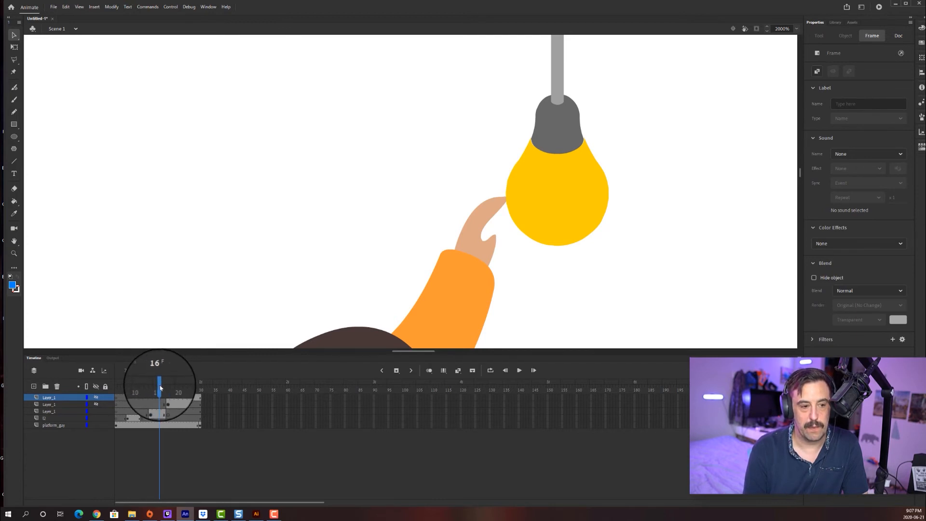
Unhide the two topmost gradient bulb layers and play through the timeline to check the full glow sequence
left_click(96, 404)
left_click(96, 397)
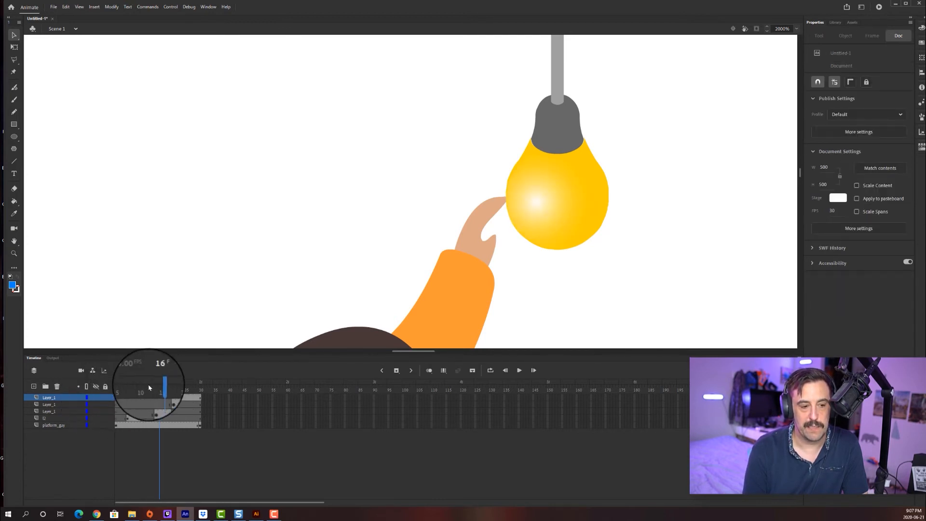
left_click_drag(161, 385, 200, 388)
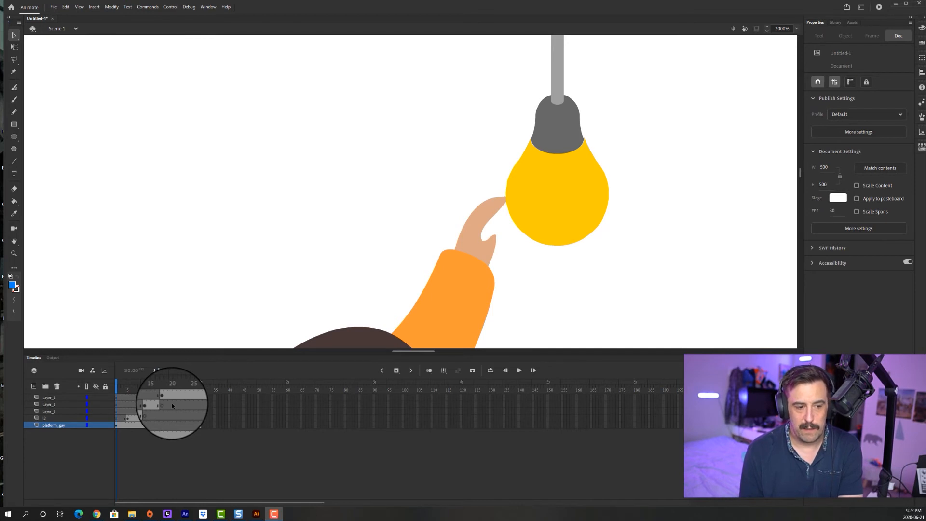
left_click(519, 370)
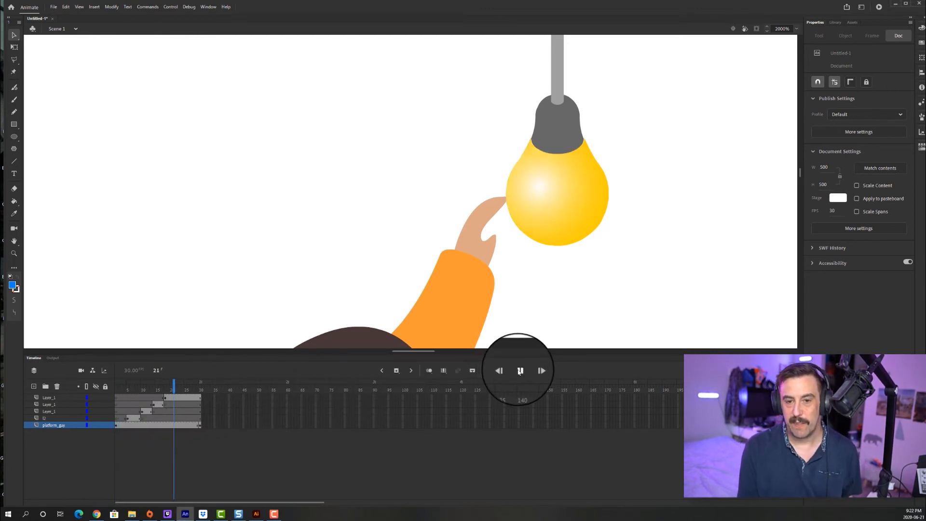
left_click(519, 370)
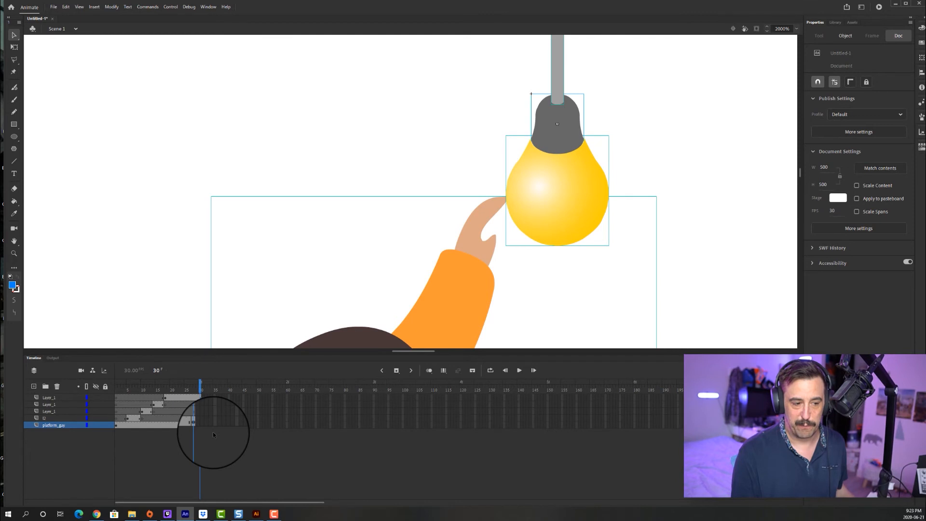
Move the platform_guy layer's last keyframe to frame 60 to lengthen the loop, and play the animation
left_click(199, 427)
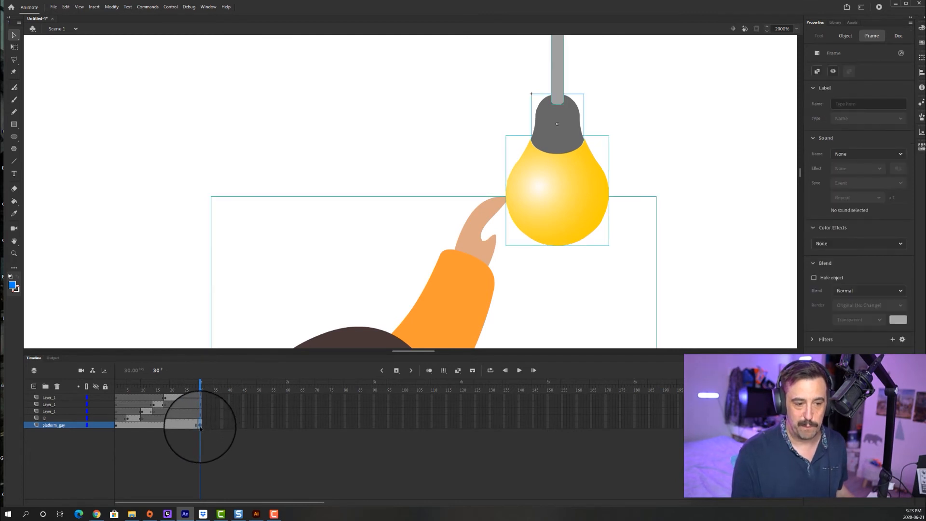
left_click_drag(201, 429, 290, 437)
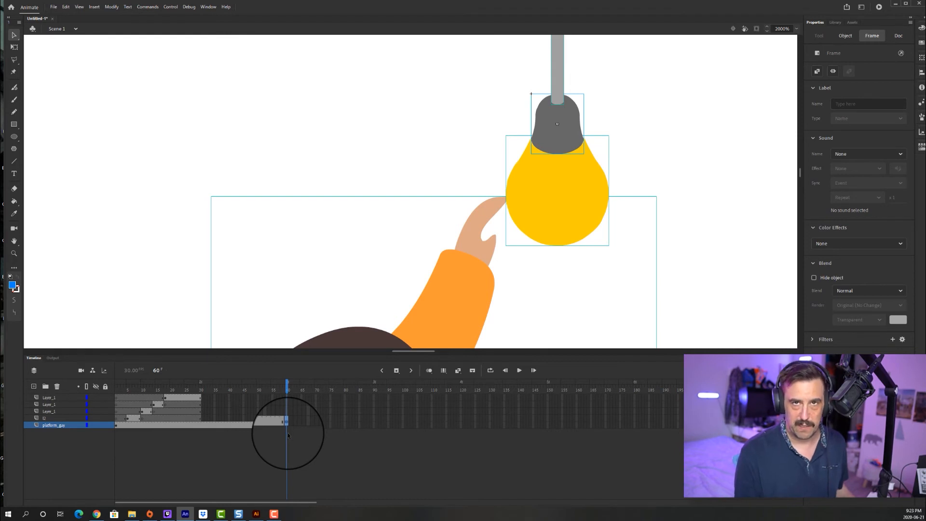
left_click(288, 432)
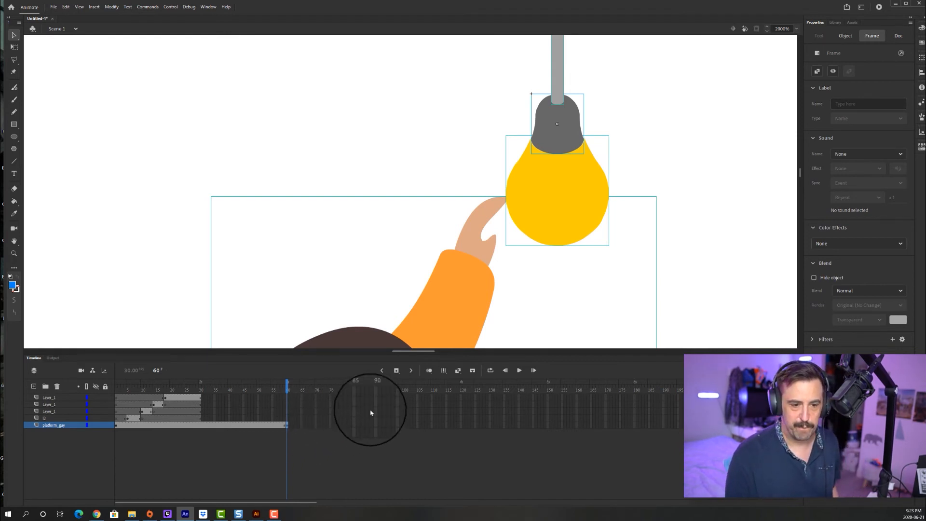
left_click(519, 370)
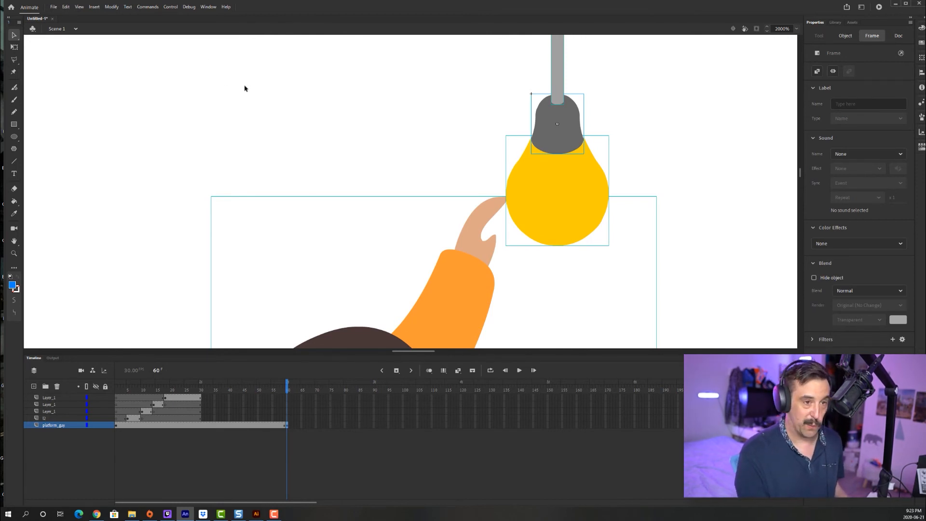
Deselect the artwork and play the lengthened animation with the whole stage in view
key("ctrl+minus")
key("ctrl+minus")
key("ctrl+minus")
key("ctrl+minus")
scroll(259, 108, "down", 2)
left_click(259, 107)
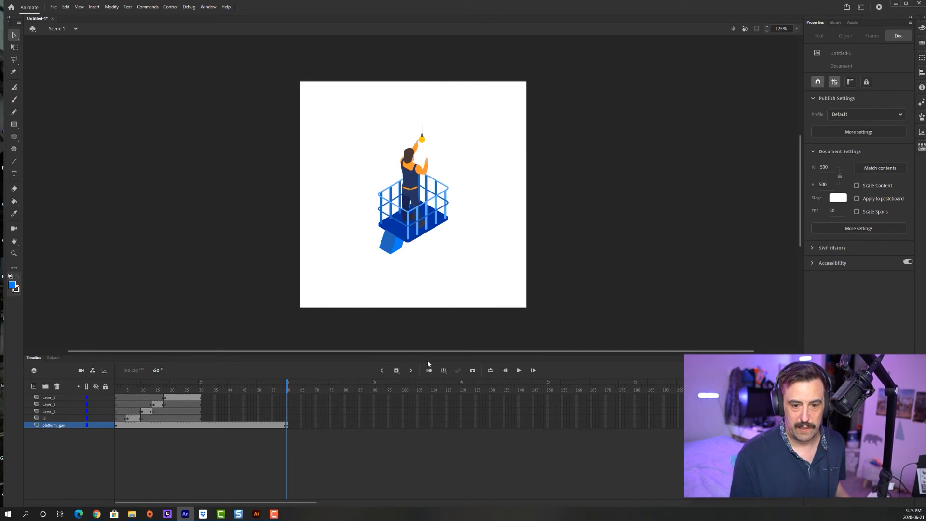
left_click(519, 369)
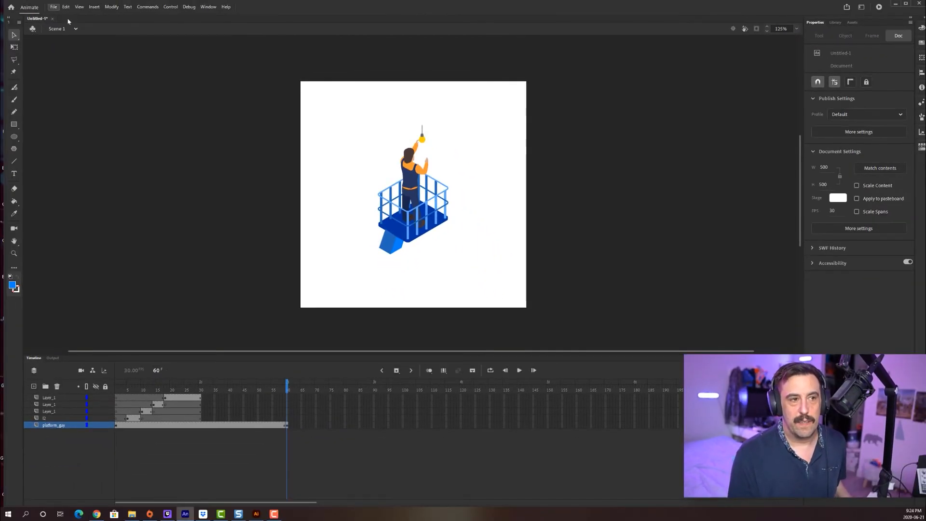
Export the animation as an animated GIF named demoelectrician, saved to the Desktop
left_click(53, 7)
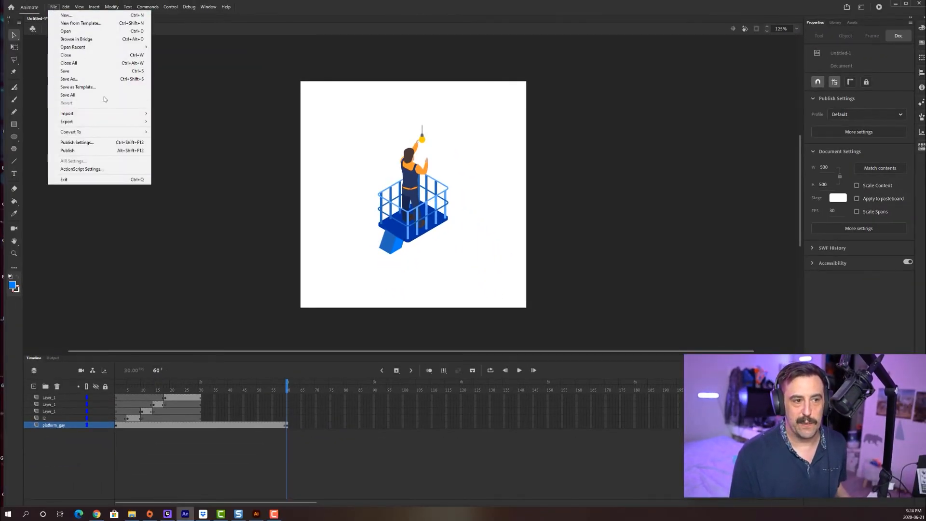
mouse_move(119, 125)
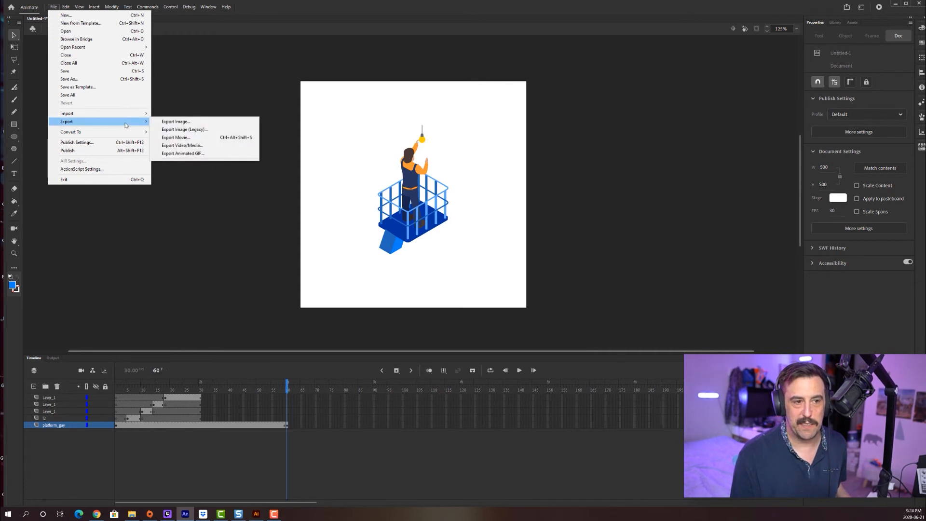
left_click(218, 157)
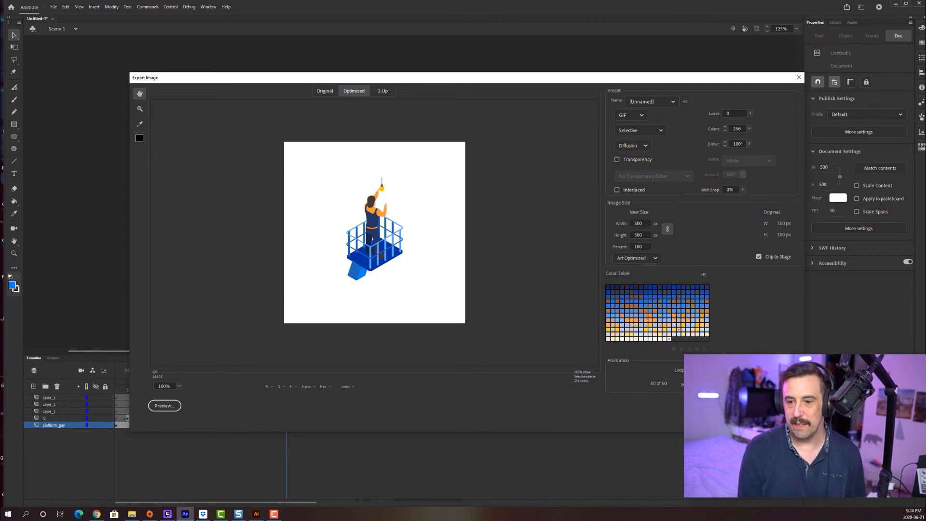
left_click(710, 406)
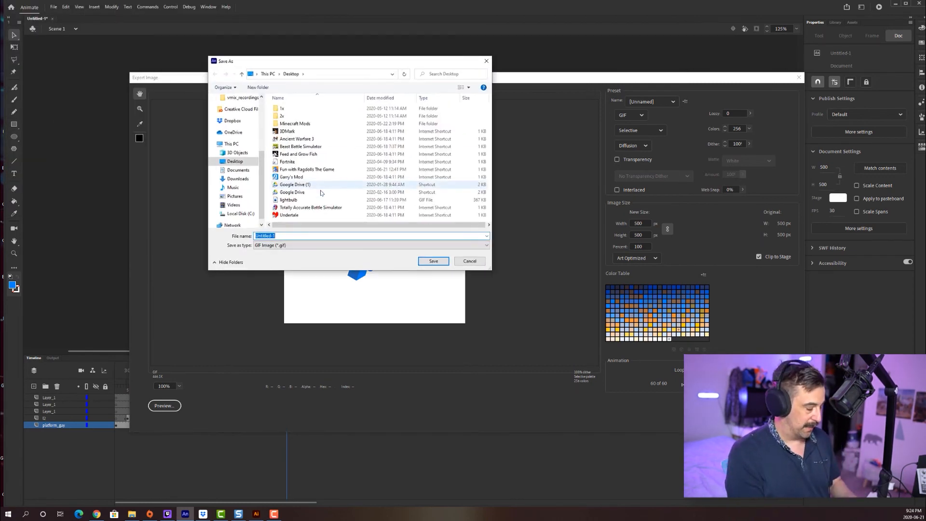
type("demo")
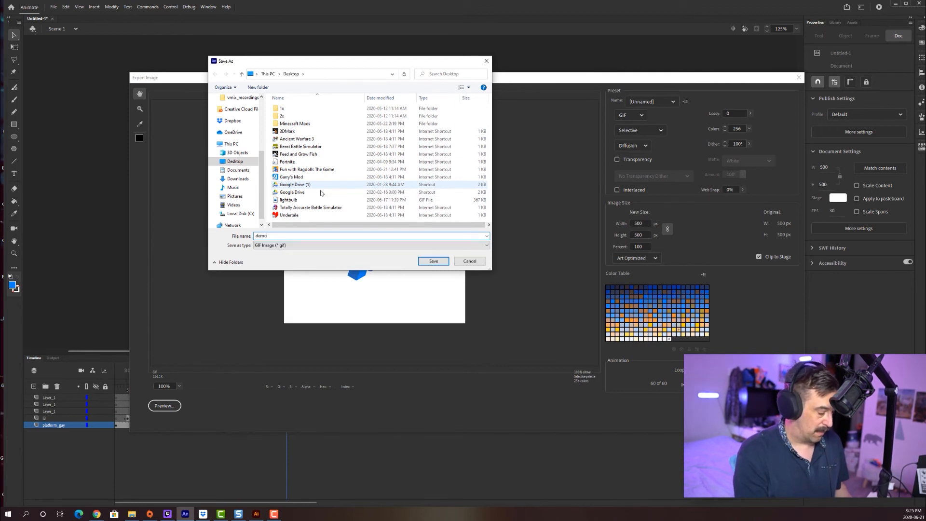
type("electrician")
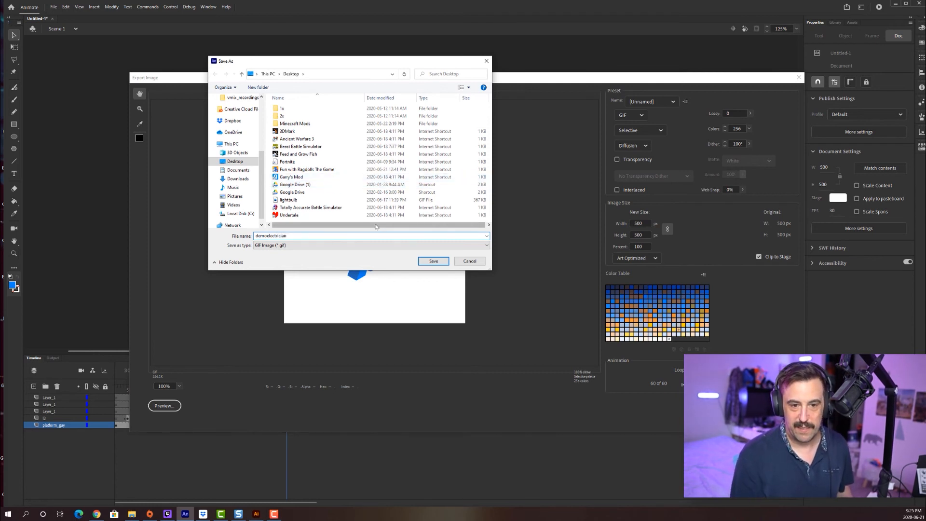
left_click(432, 260)
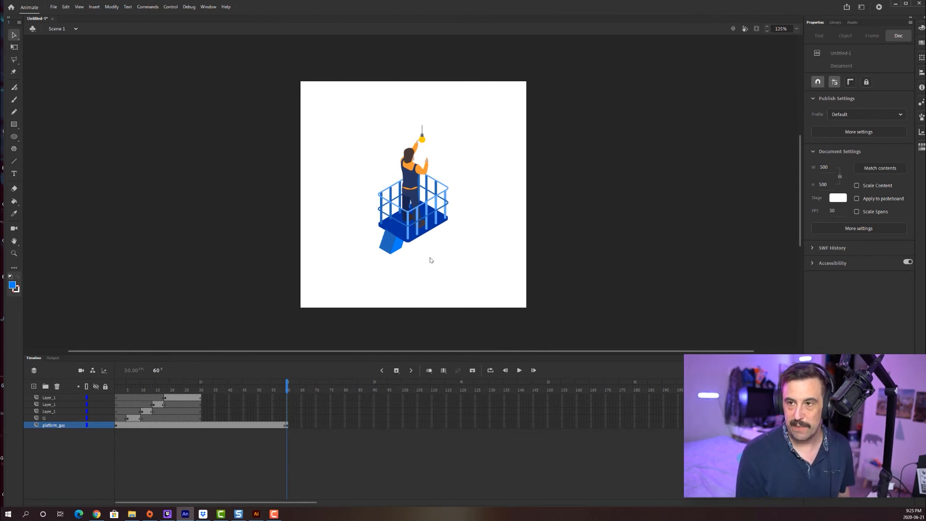
Minimize Animate and Illustrator, place the exported demoelectrician GIF in the open desktop area, and open it
left_click(897, 5)
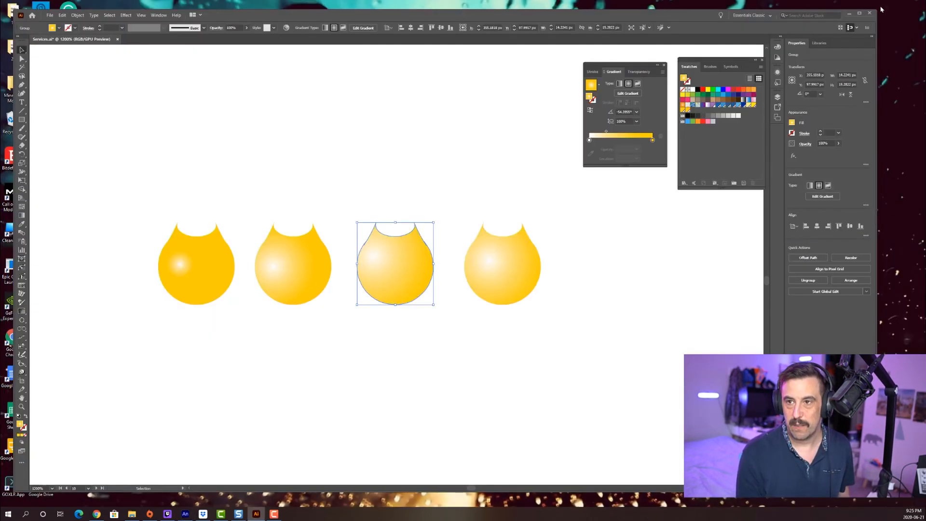
left_click(850, 14)
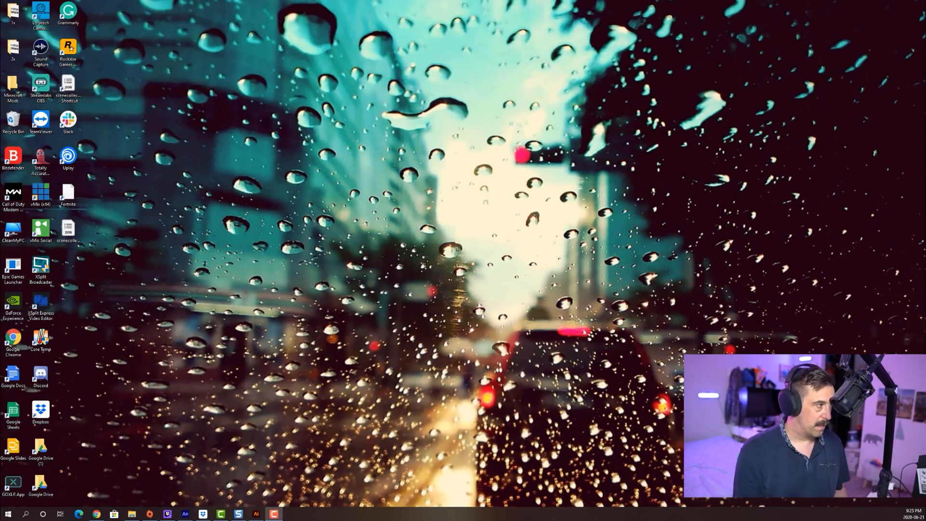
left_click_drag(0, 97, 346, 175)
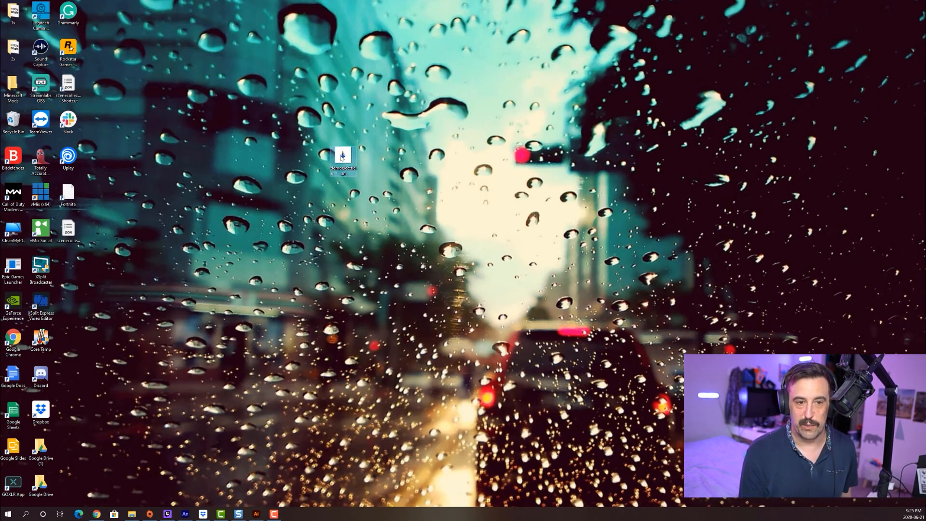
double_click(342, 157)
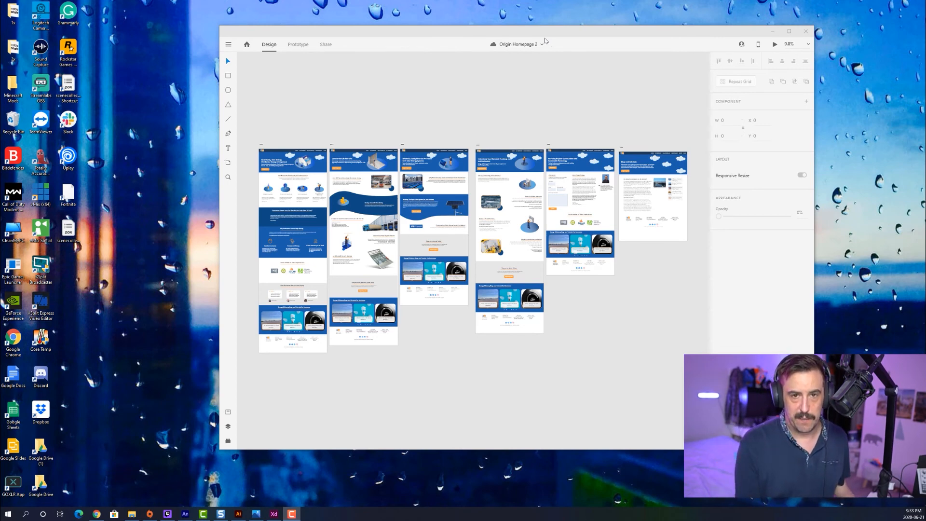
Locate the electrician illustration in the Origin Homepage 2 design in Adobe XD and arrange the GIF viewer beside it for comparison
left_click_drag(547, 31, 569, 22)
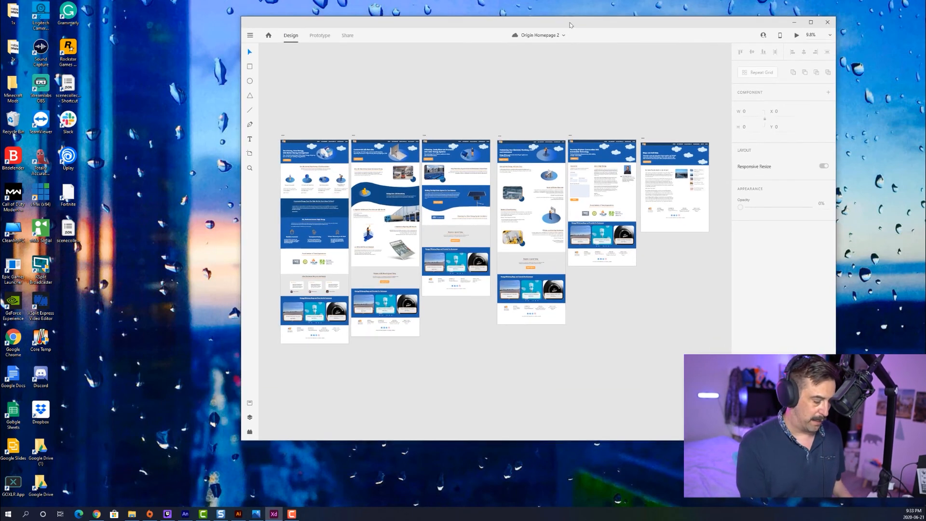
key("ctrl+=")
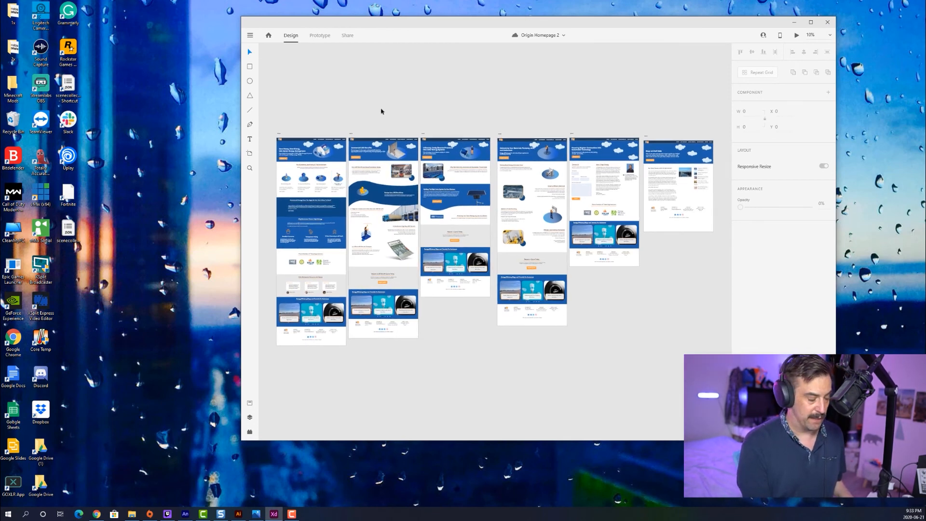
key("ctrl+=")
key("ctrl+=")
key("ctrl+=")
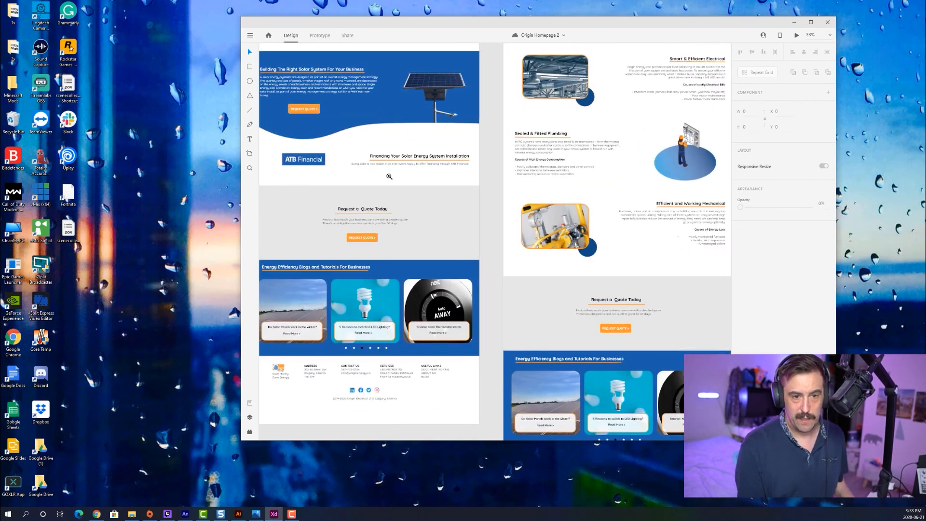
left_click_drag(389, 177, 704, 198)
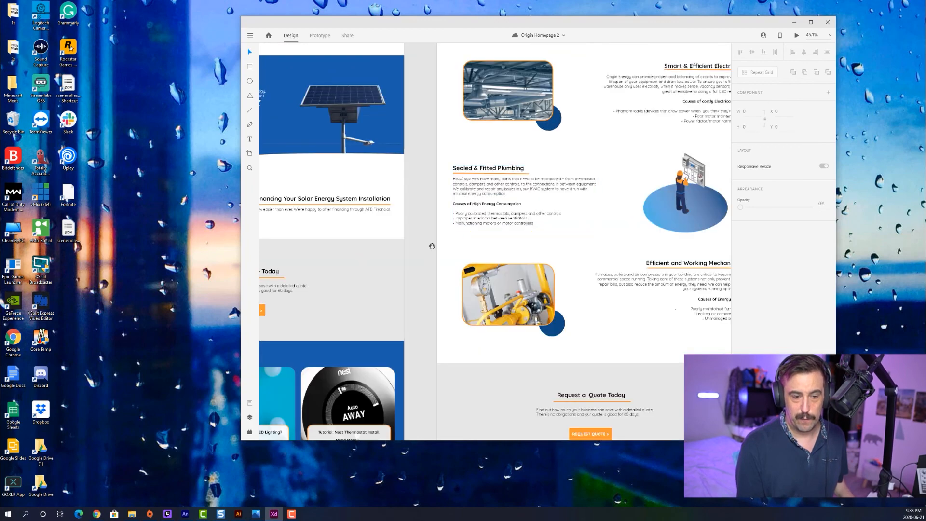
left_click_drag(432, 246, 693, 201)
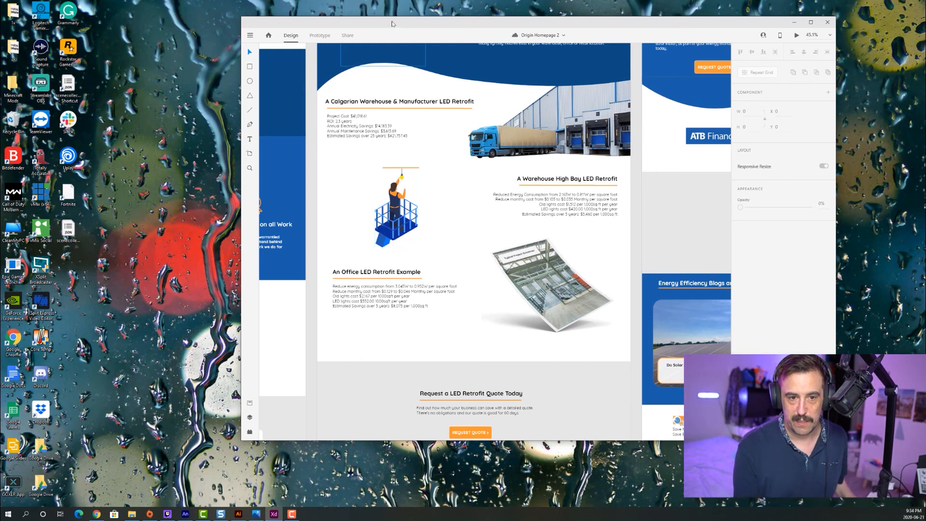
left_click_drag(392, 23, 604, 30)
left_click_drag(401, 57, 250, 54)
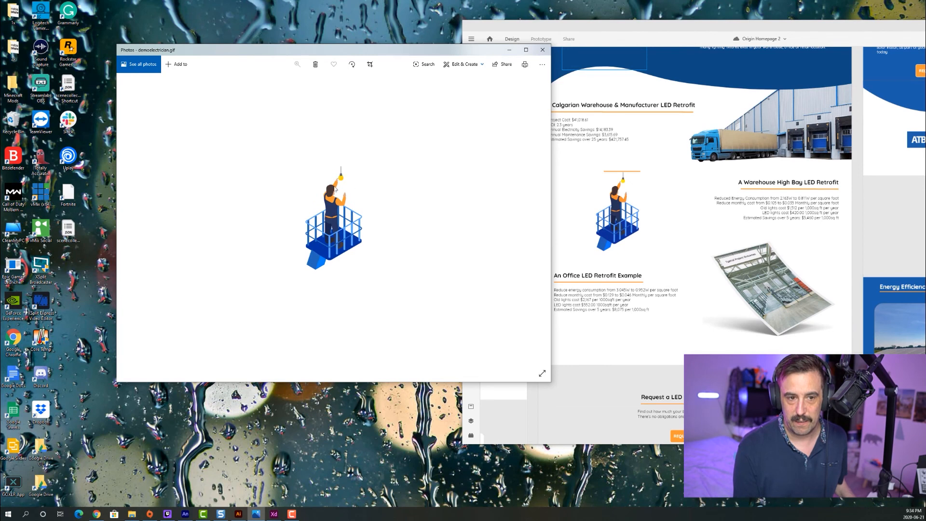